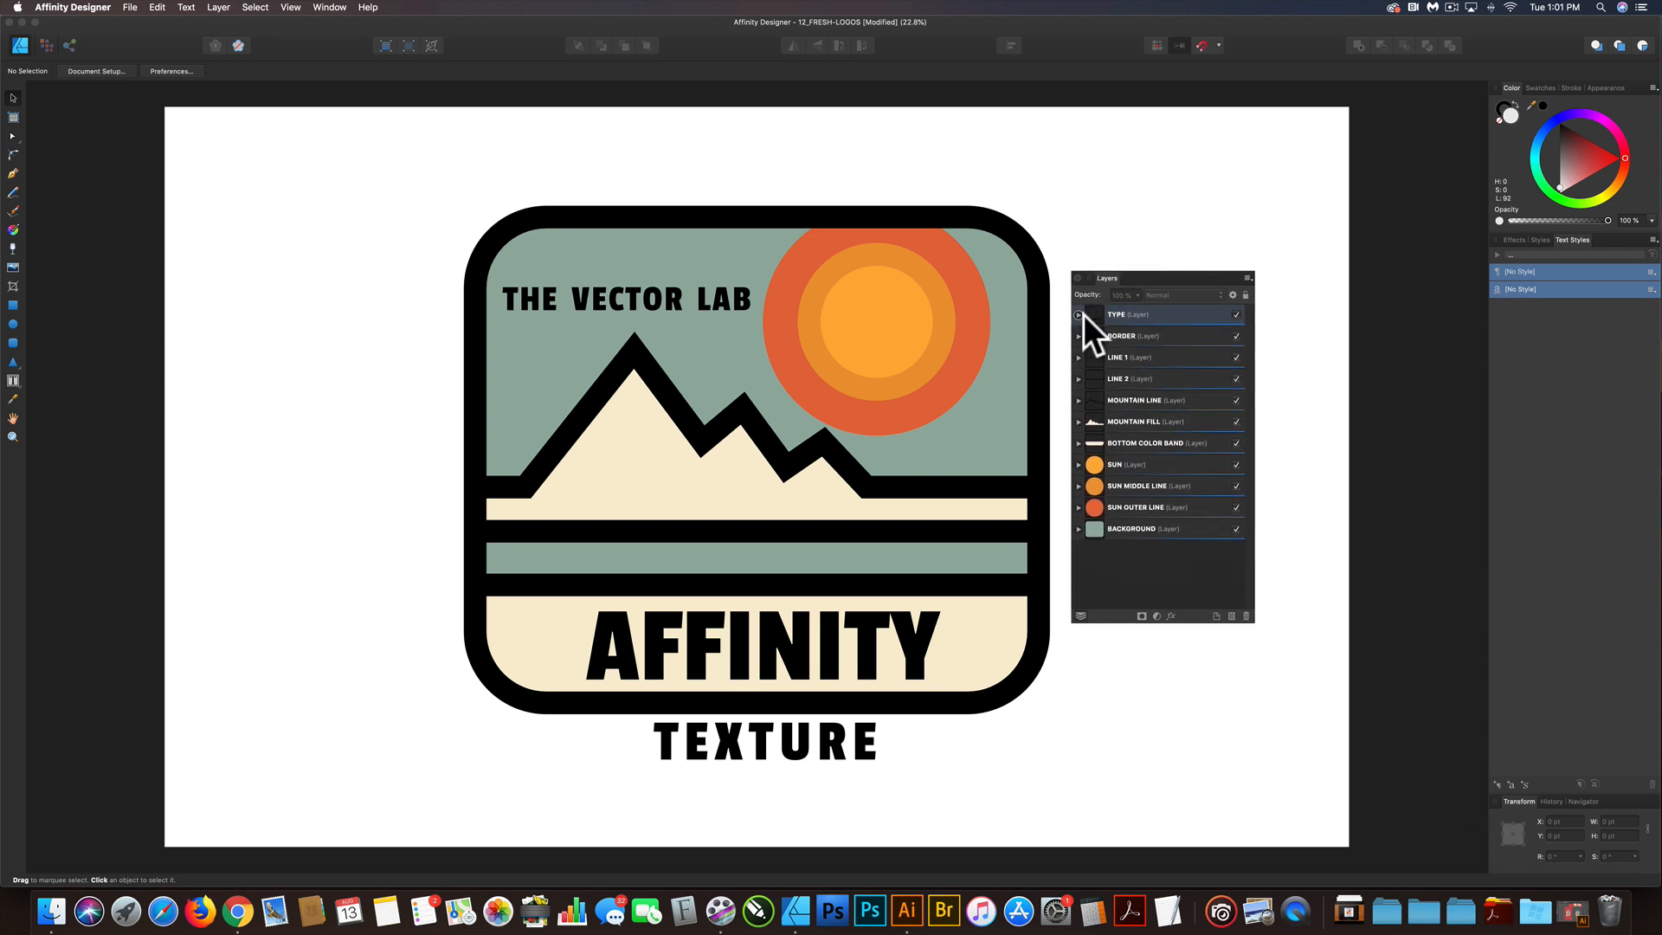
# Toggle the visibility of the upper layers such as BORDER and LINE 1 to check what each one holds.
pyautogui.click(1237, 314)
pyautogui.click(1236, 315)
pyautogui.click(1237, 332)
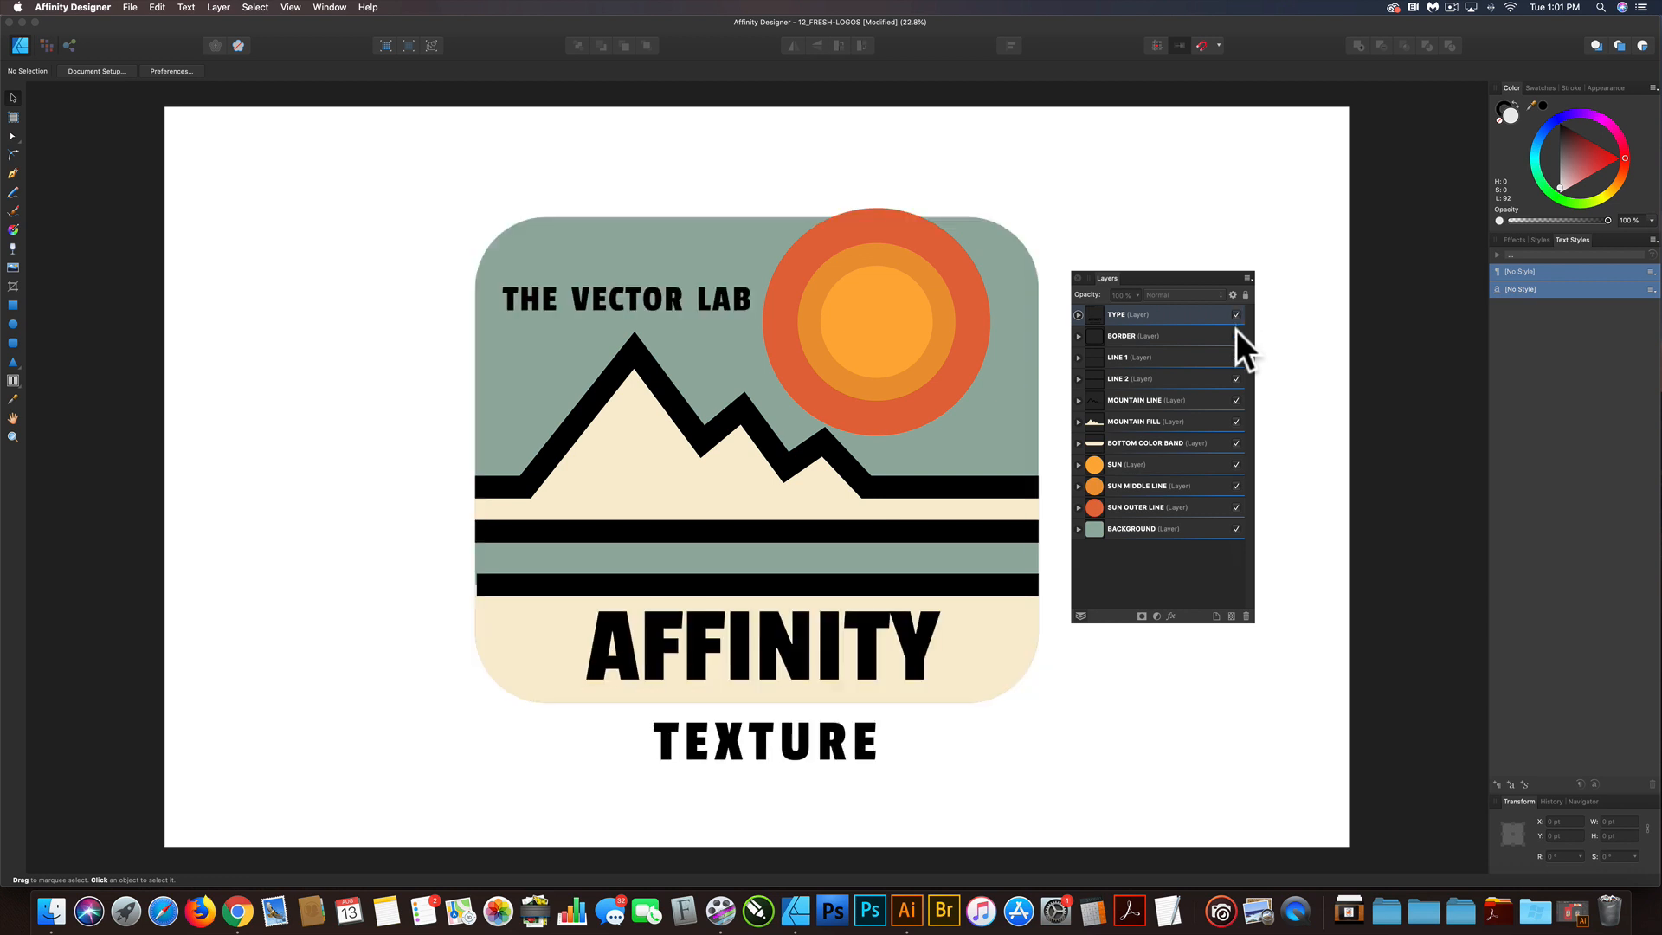
pyautogui.click(1237, 332)
pyautogui.click(1236, 357)
pyautogui.click(1237, 357)
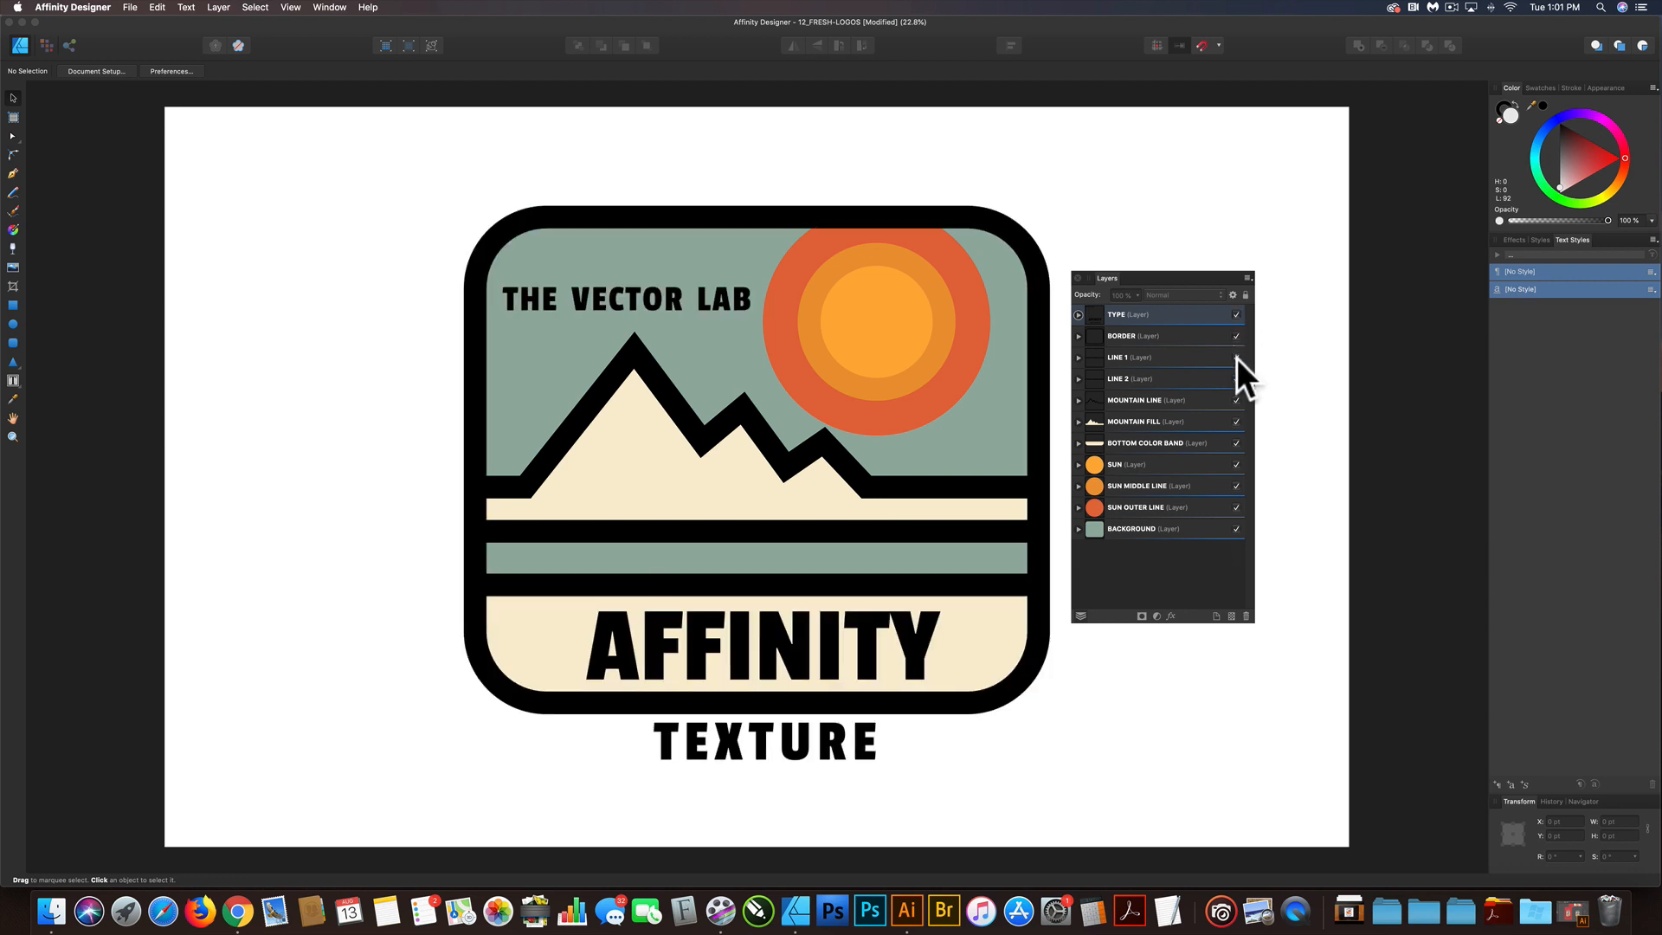
# Select the TYPE layer and load the PLASTISOL-01.png texture for placing into the document.
pyautogui.click(1161, 313)
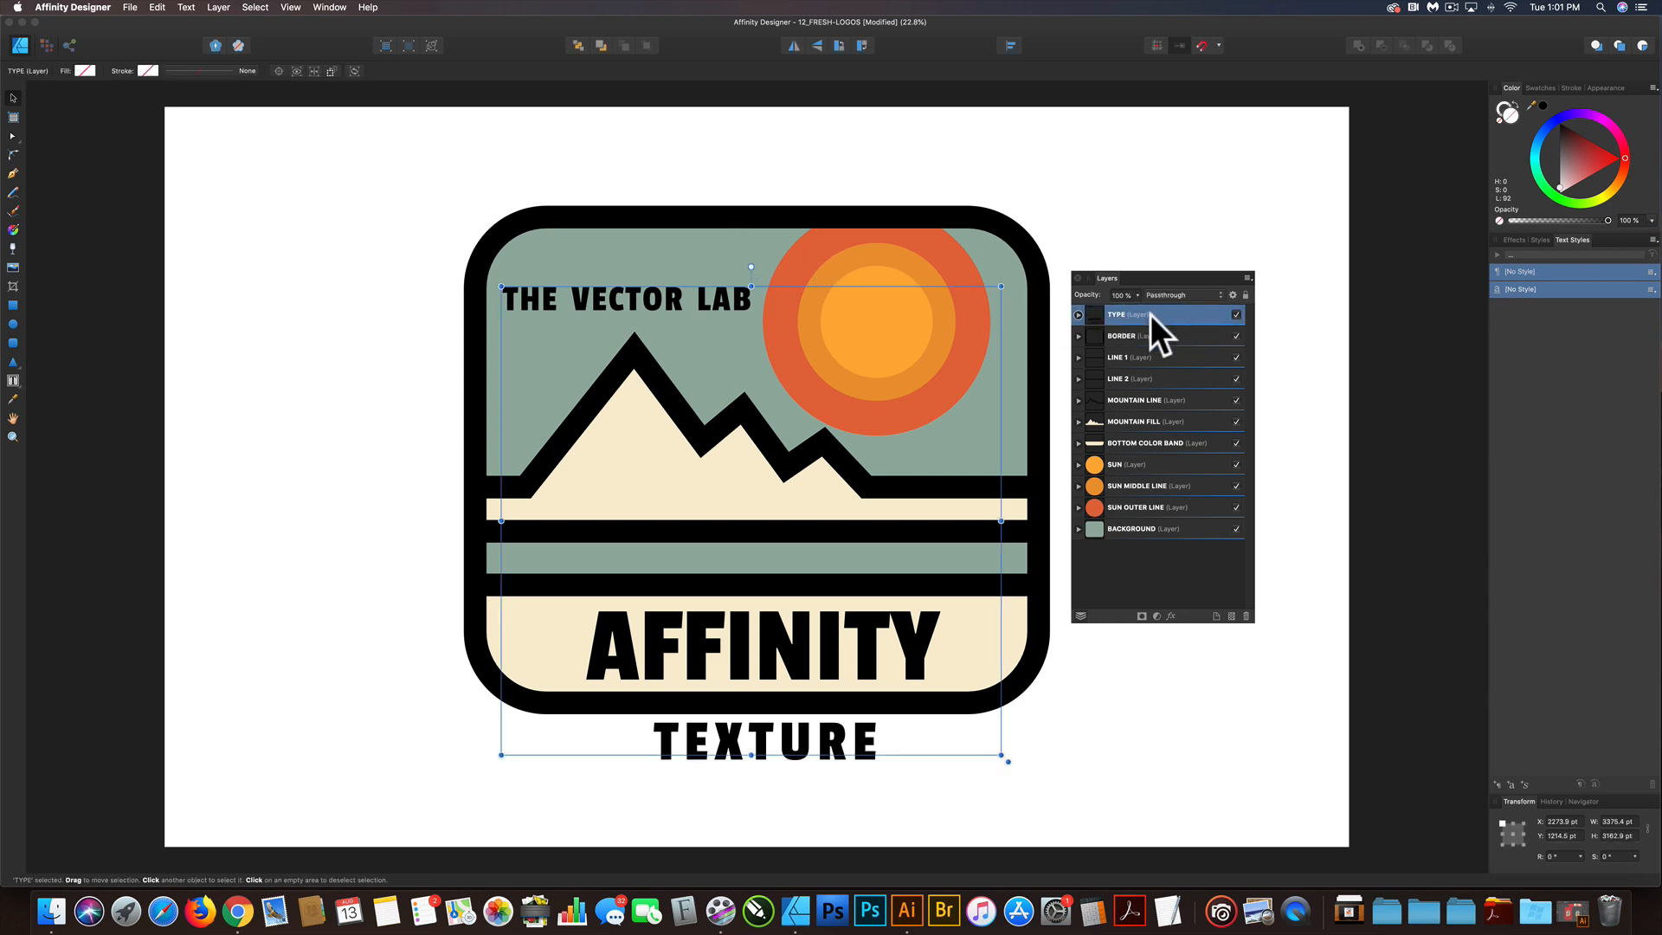
pyautogui.click(130, 7)
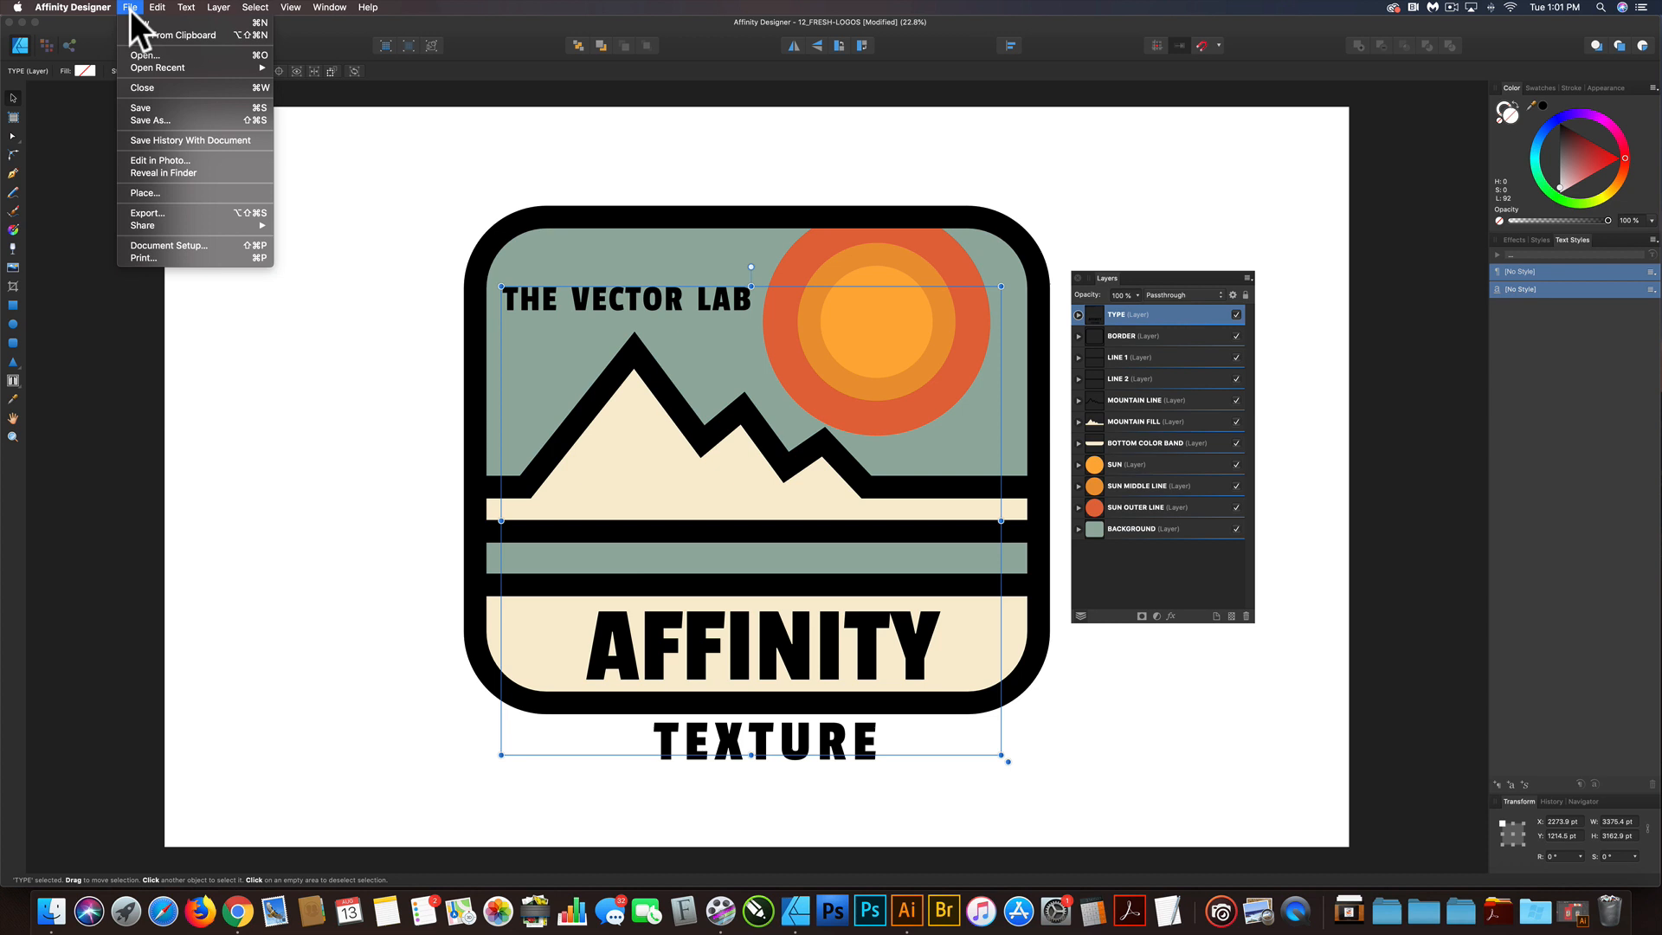
pyautogui.click(165, 190)
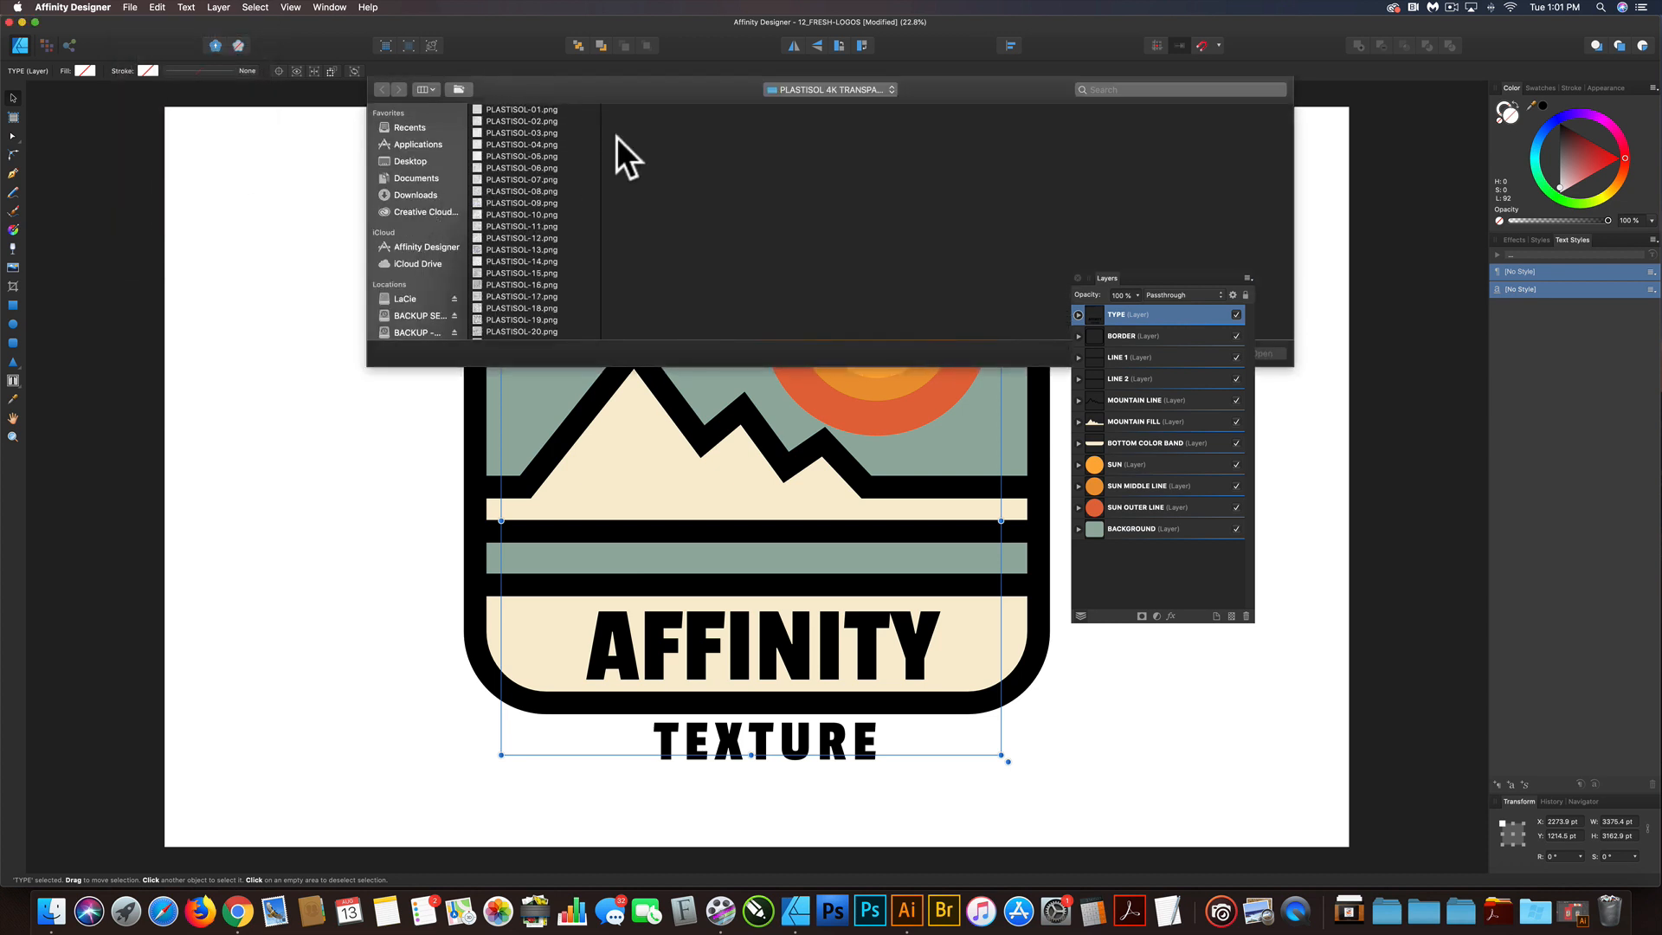
pyautogui.click(529, 109)
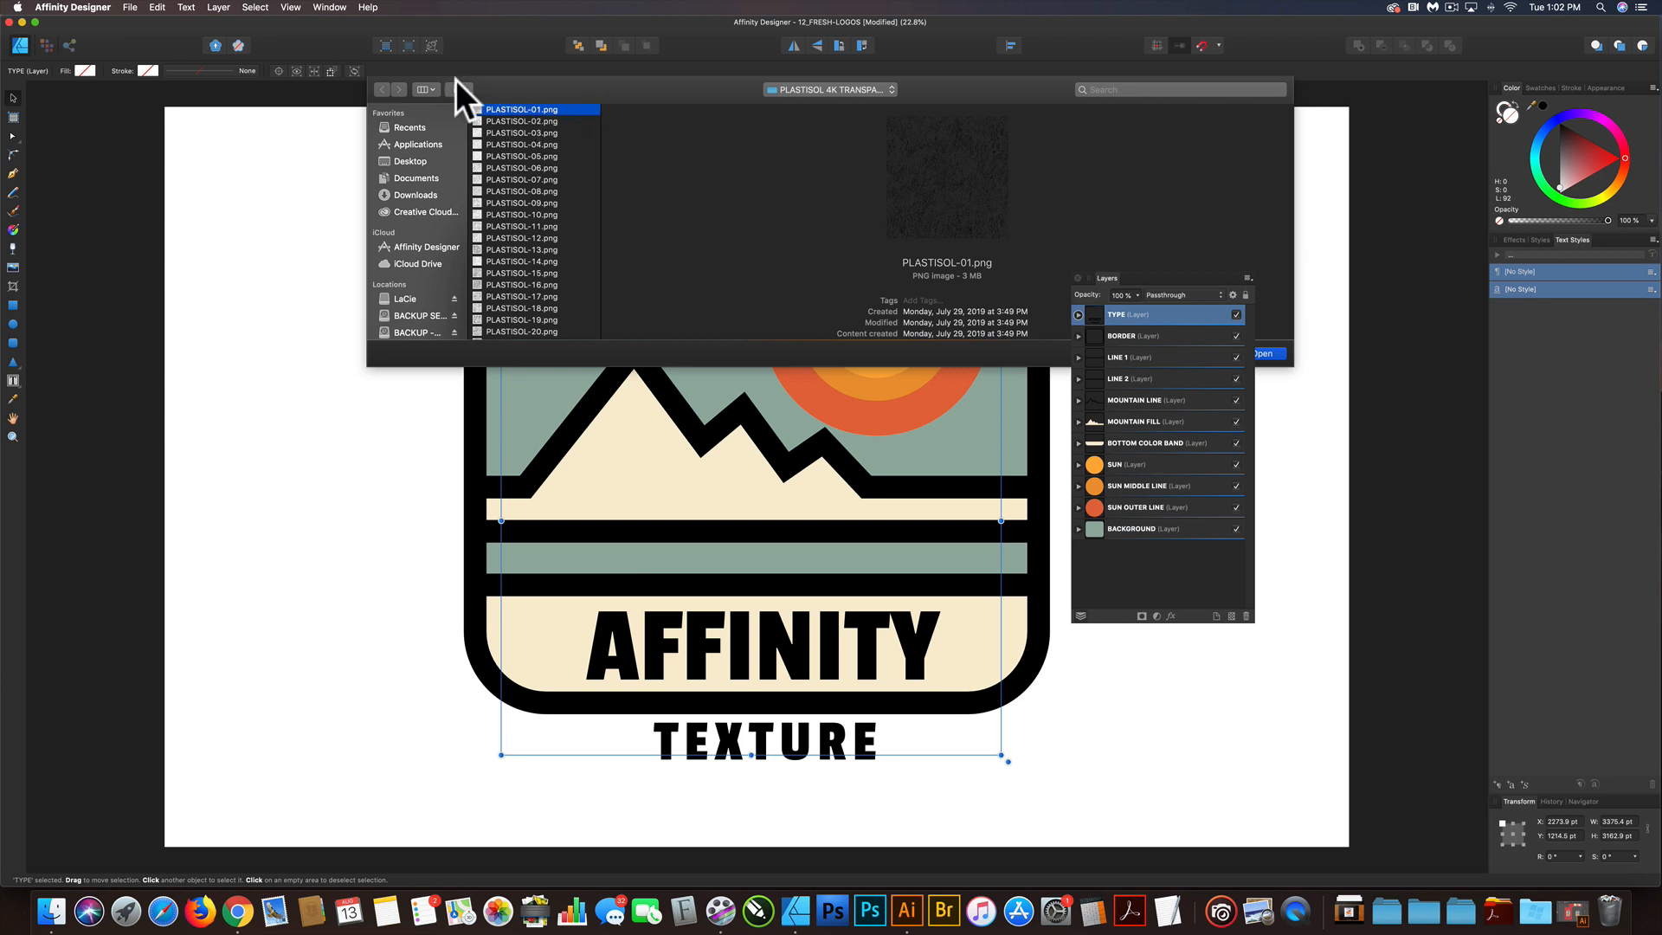
pyautogui.moveTo(601, 84); pyautogui.dragTo(673, 84)
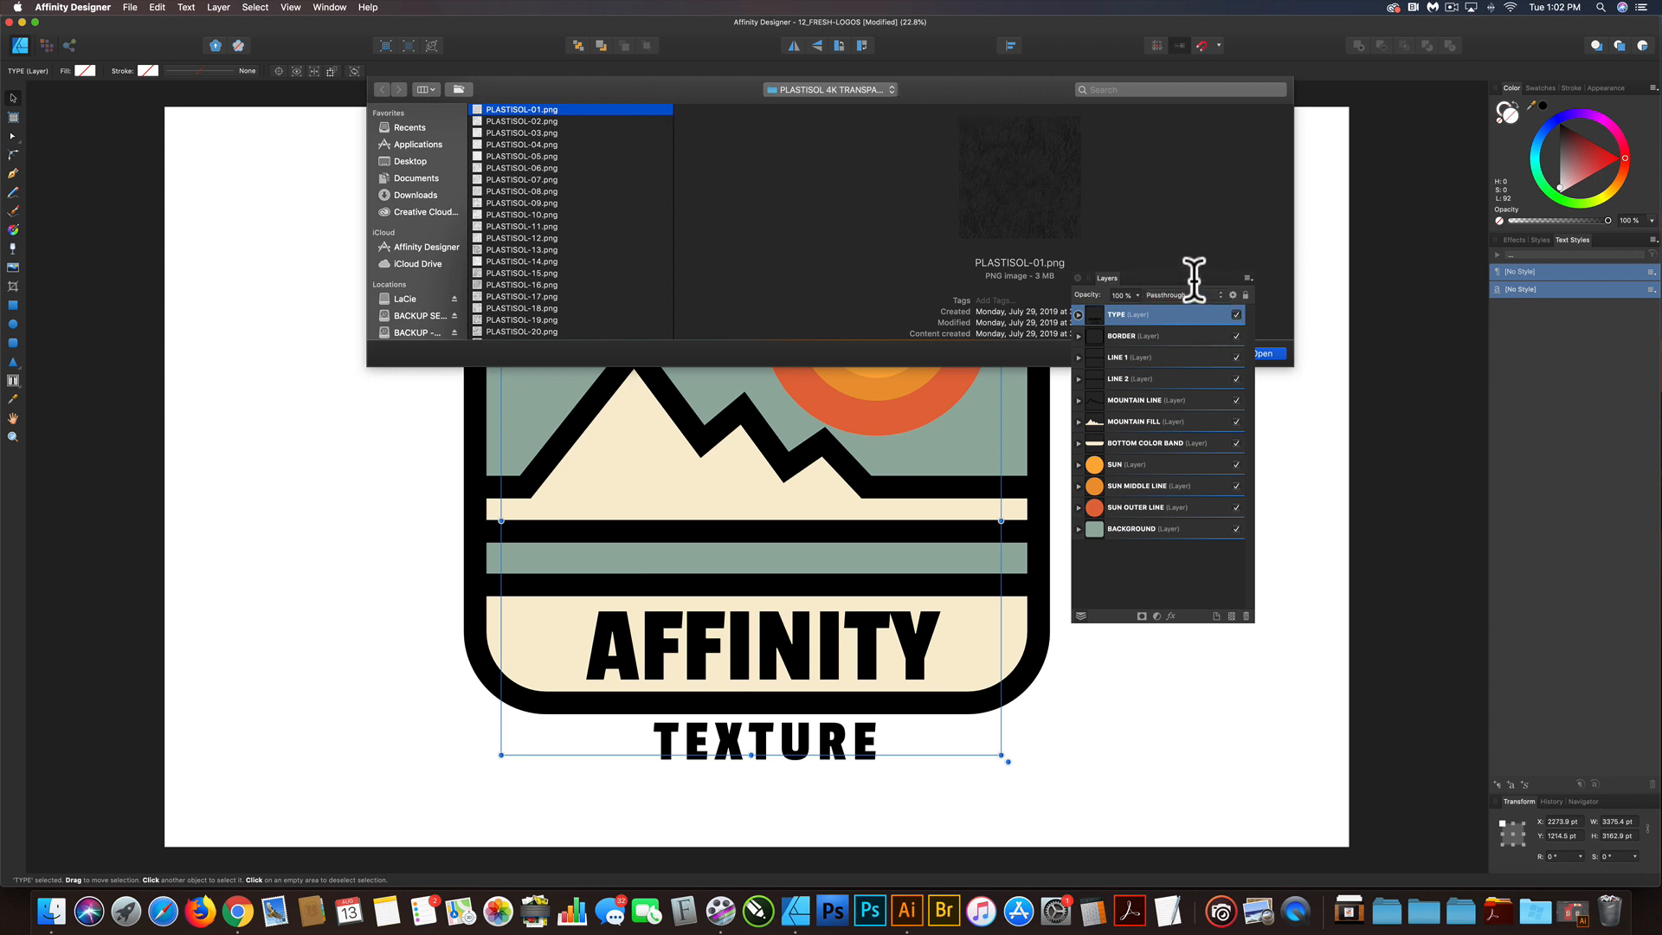
pyautogui.click(1265, 353)
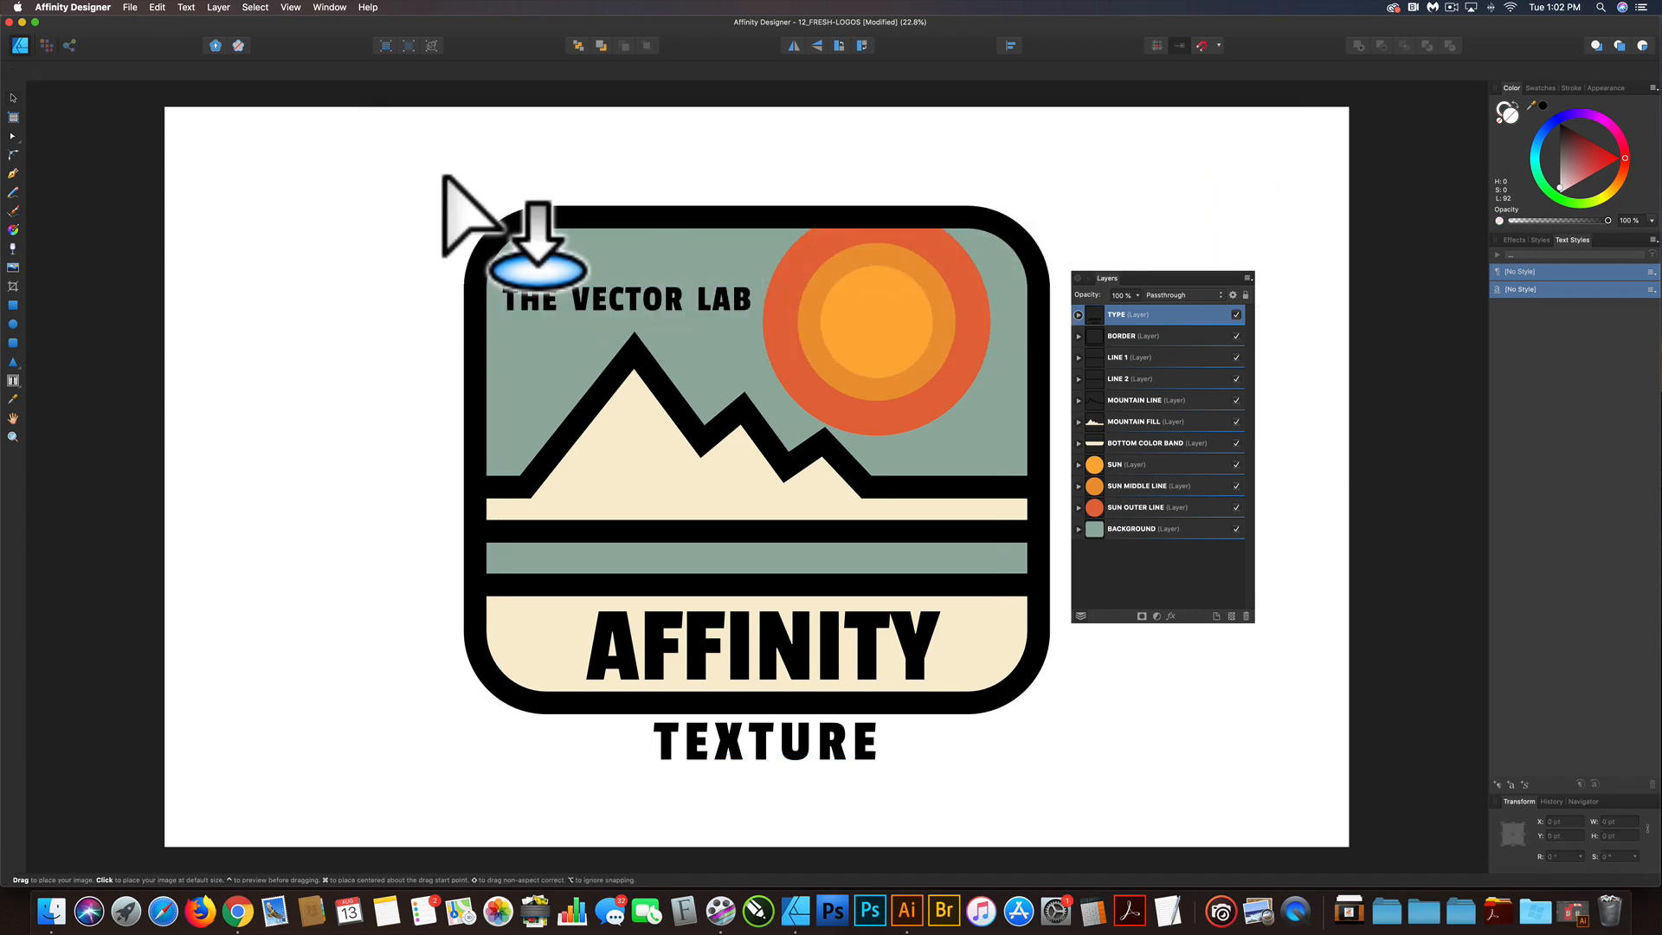
# Place the PLASTISOL-01 texture over the logo and enlarge it proportionally to about 4322 pt square so it covers the whole badge.
pyautogui.click(443, 175)
pyautogui.moveTo(338, 153); pyautogui.dragTo(625, 475)
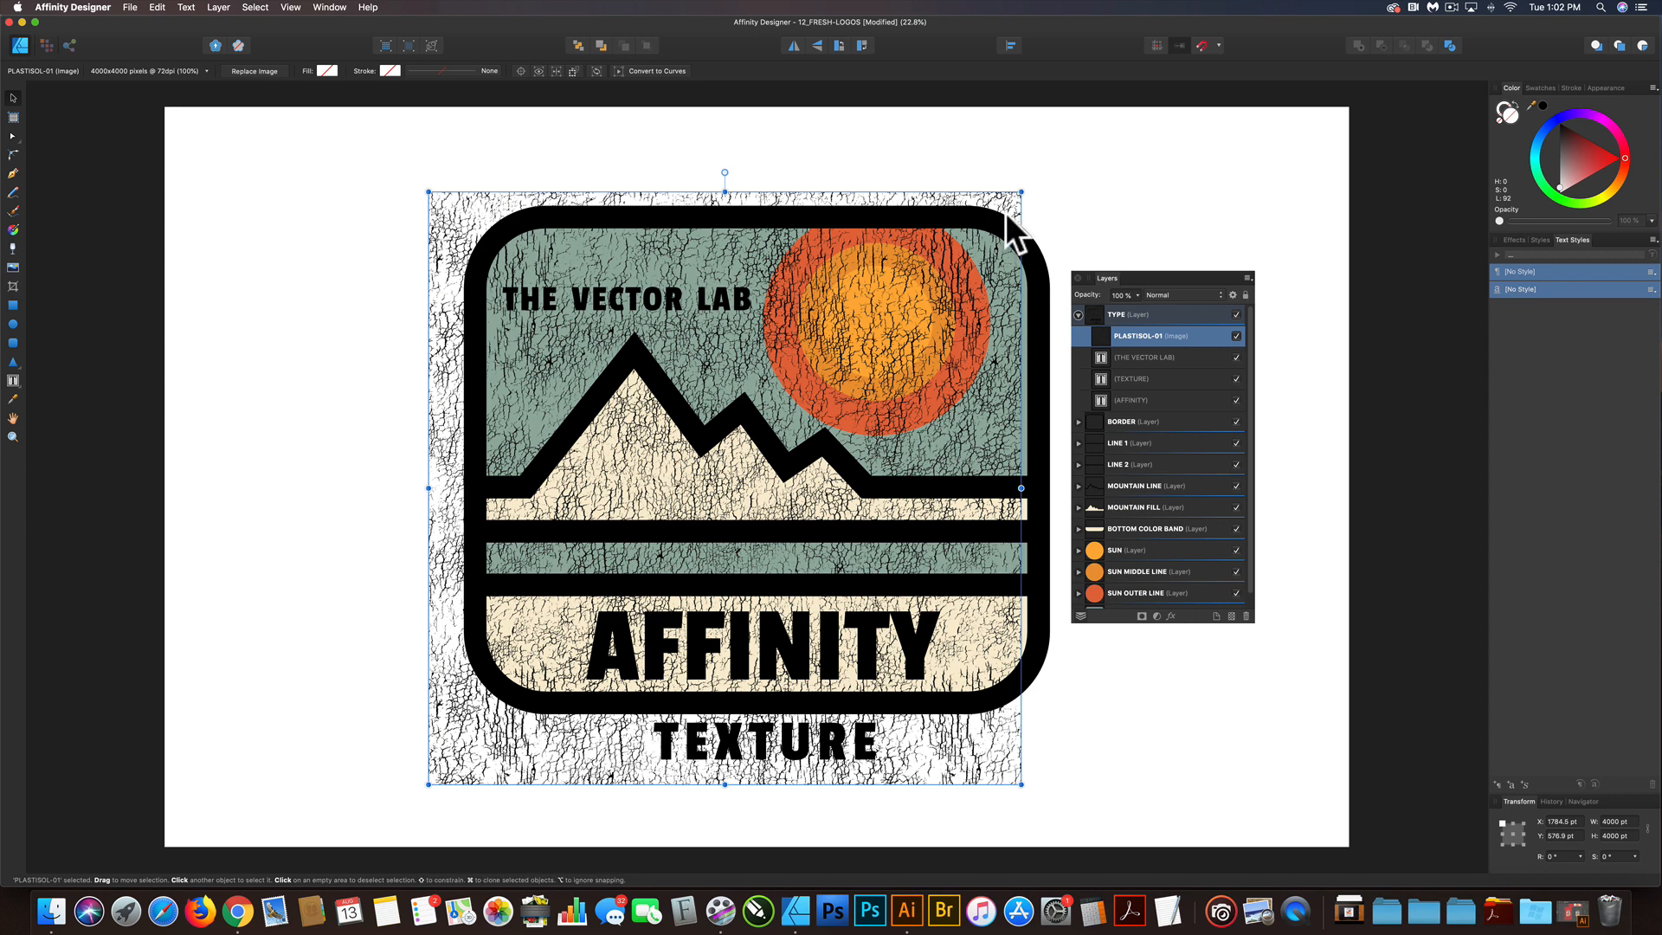
pyautogui.moveTo(1023, 189); pyautogui.dragTo(1069, 144)
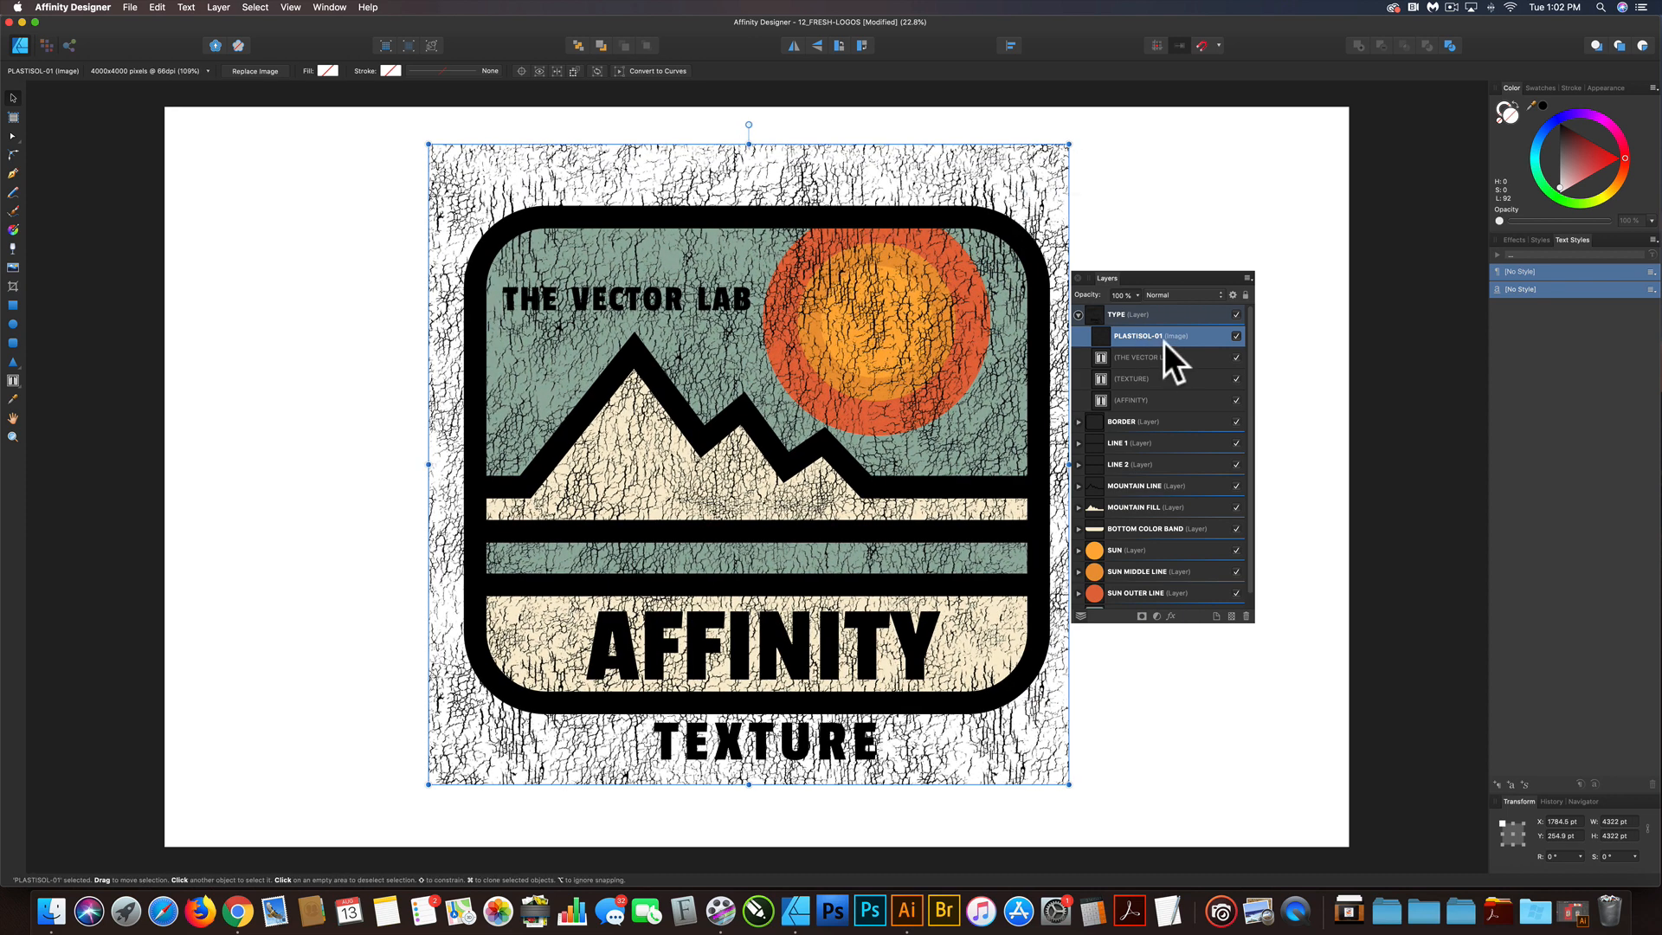
# Move the PLASTISOL-01 image out of the TYPE layer to the top of the layer stack and set its blend mode to Erase.
pyautogui.moveTo(1130, 333); pyautogui.dragTo(1146, 303)
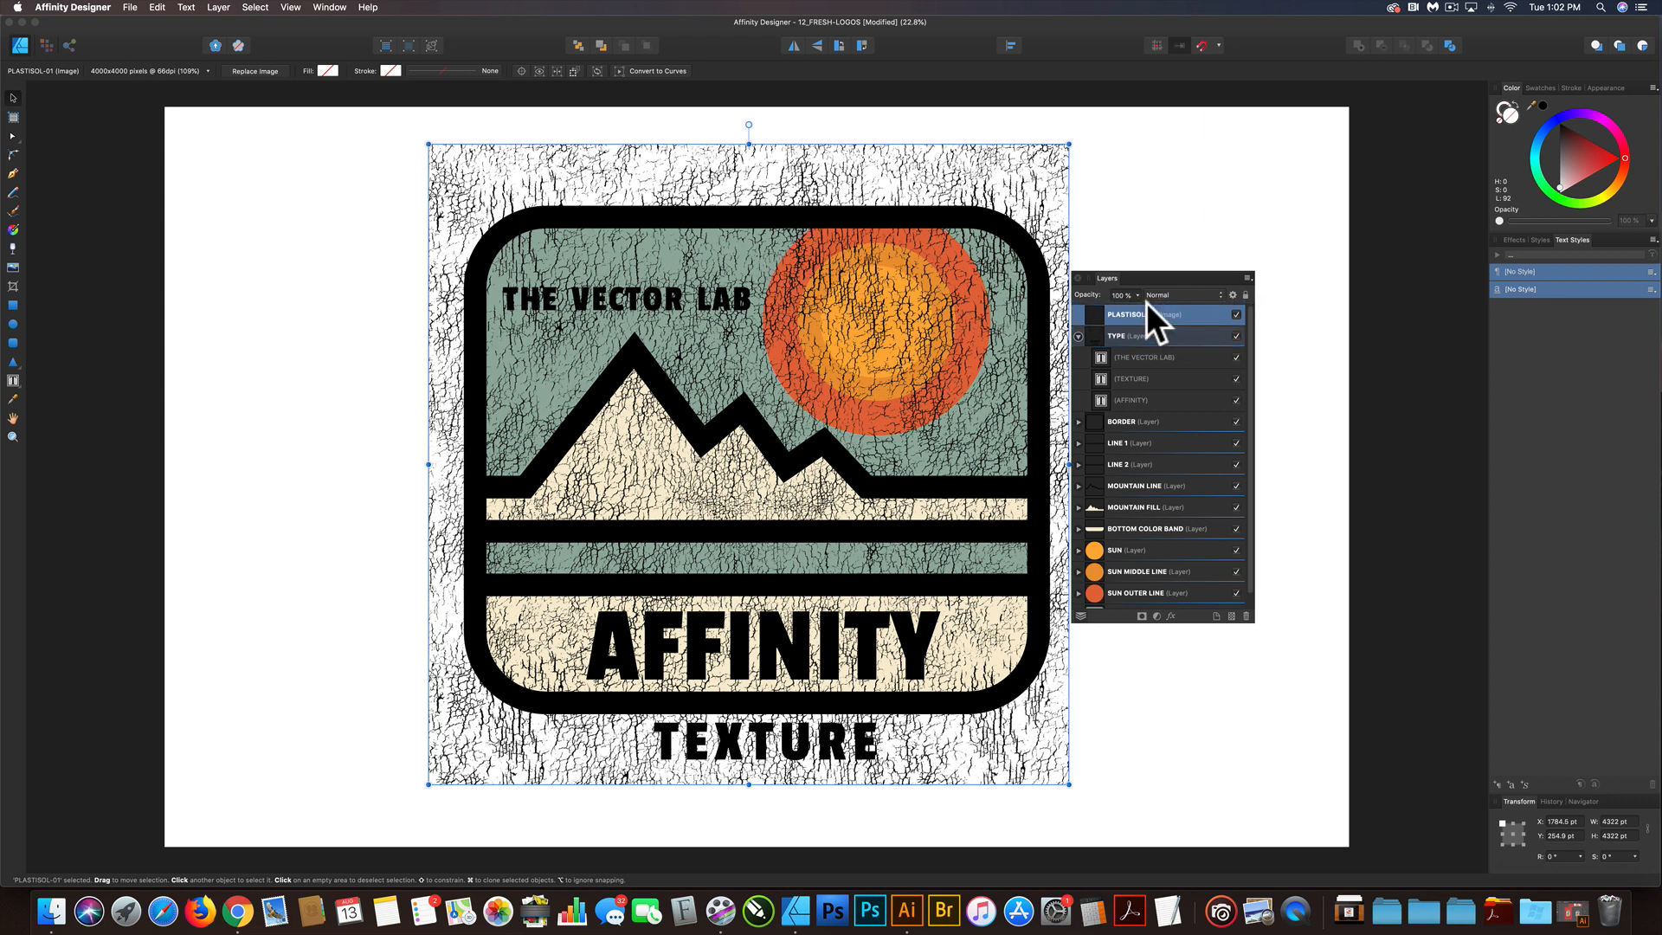
pyautogui.click(1078, 336)
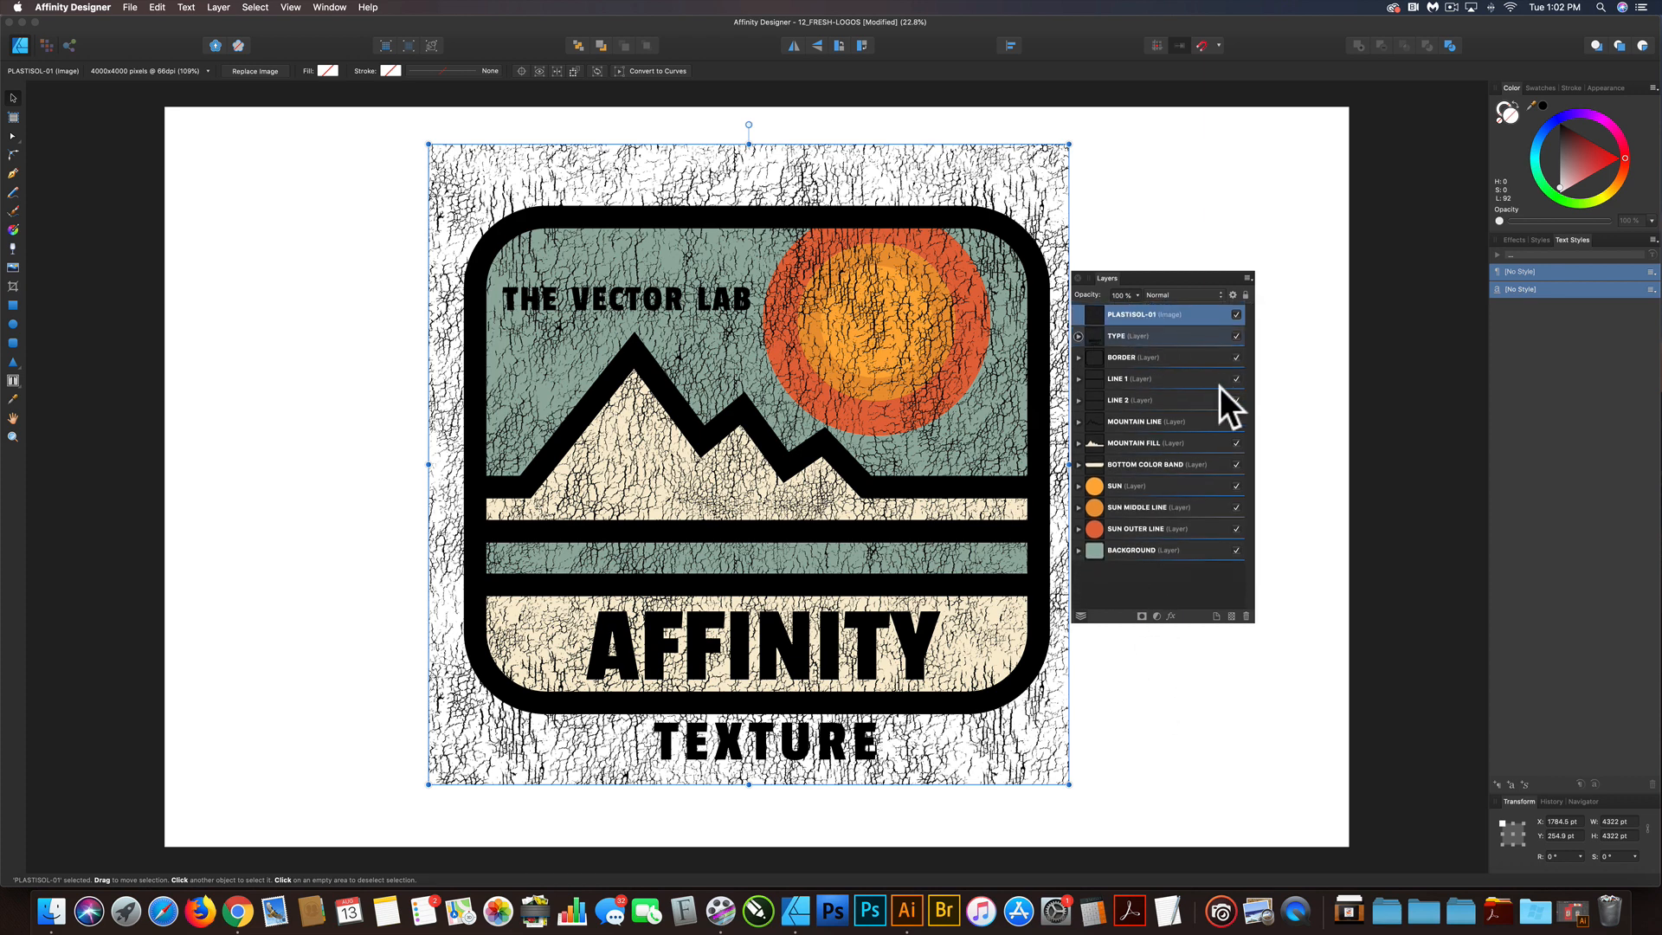
pyautogui.click(1221, 293)
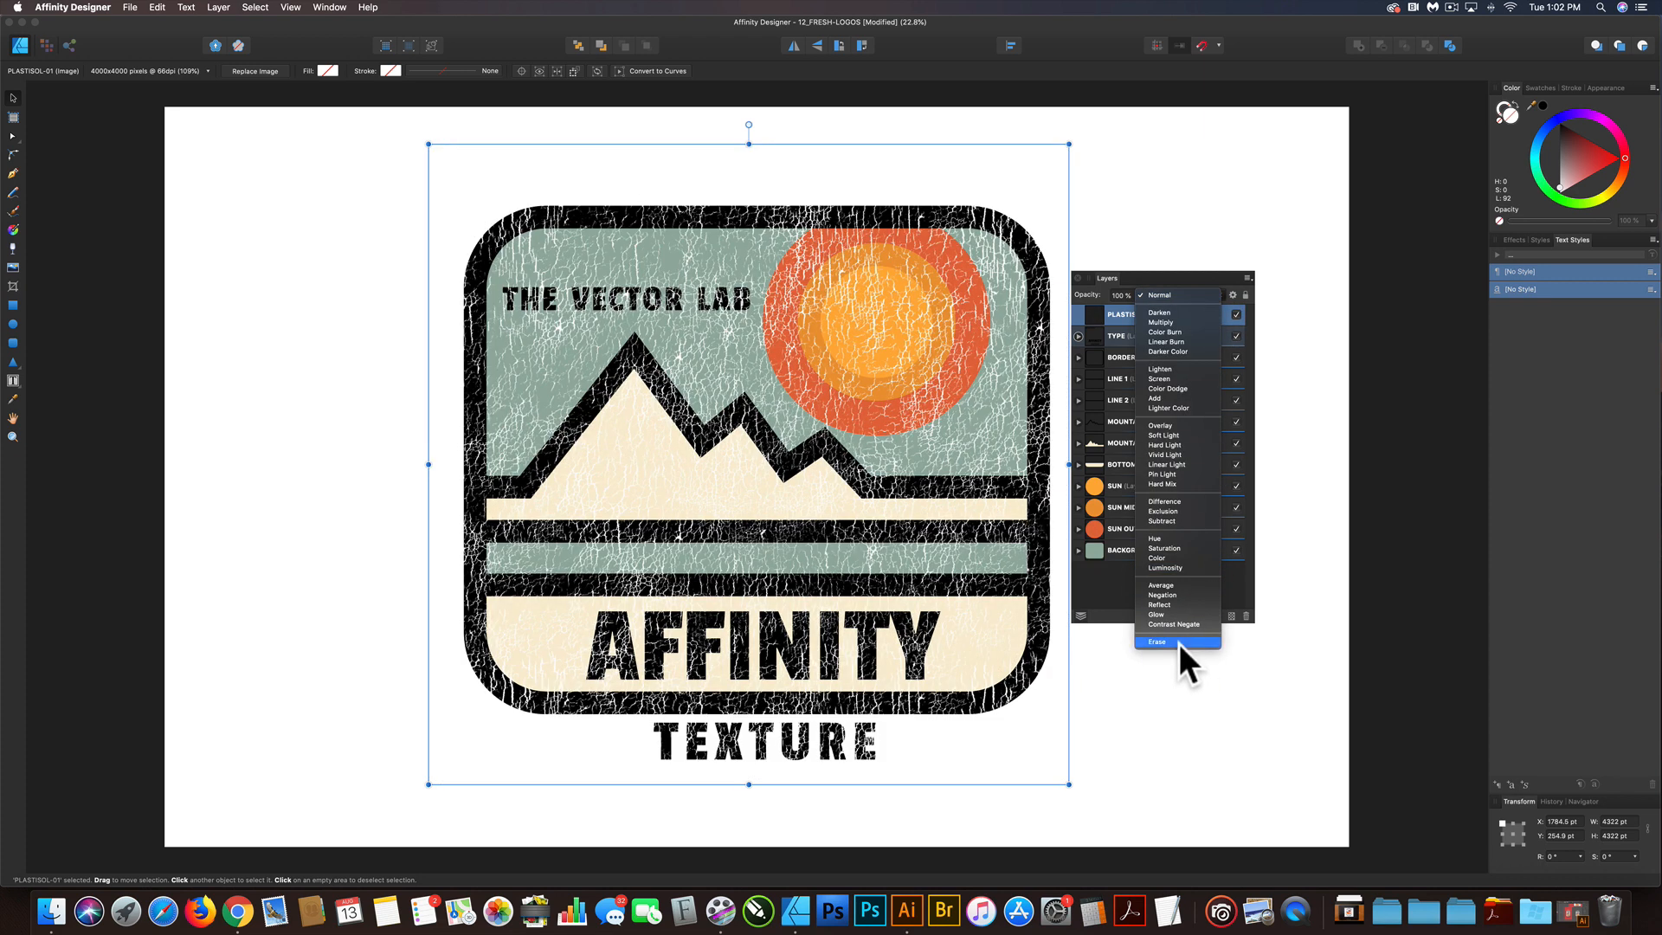
pyautogui.click(1179, 643)
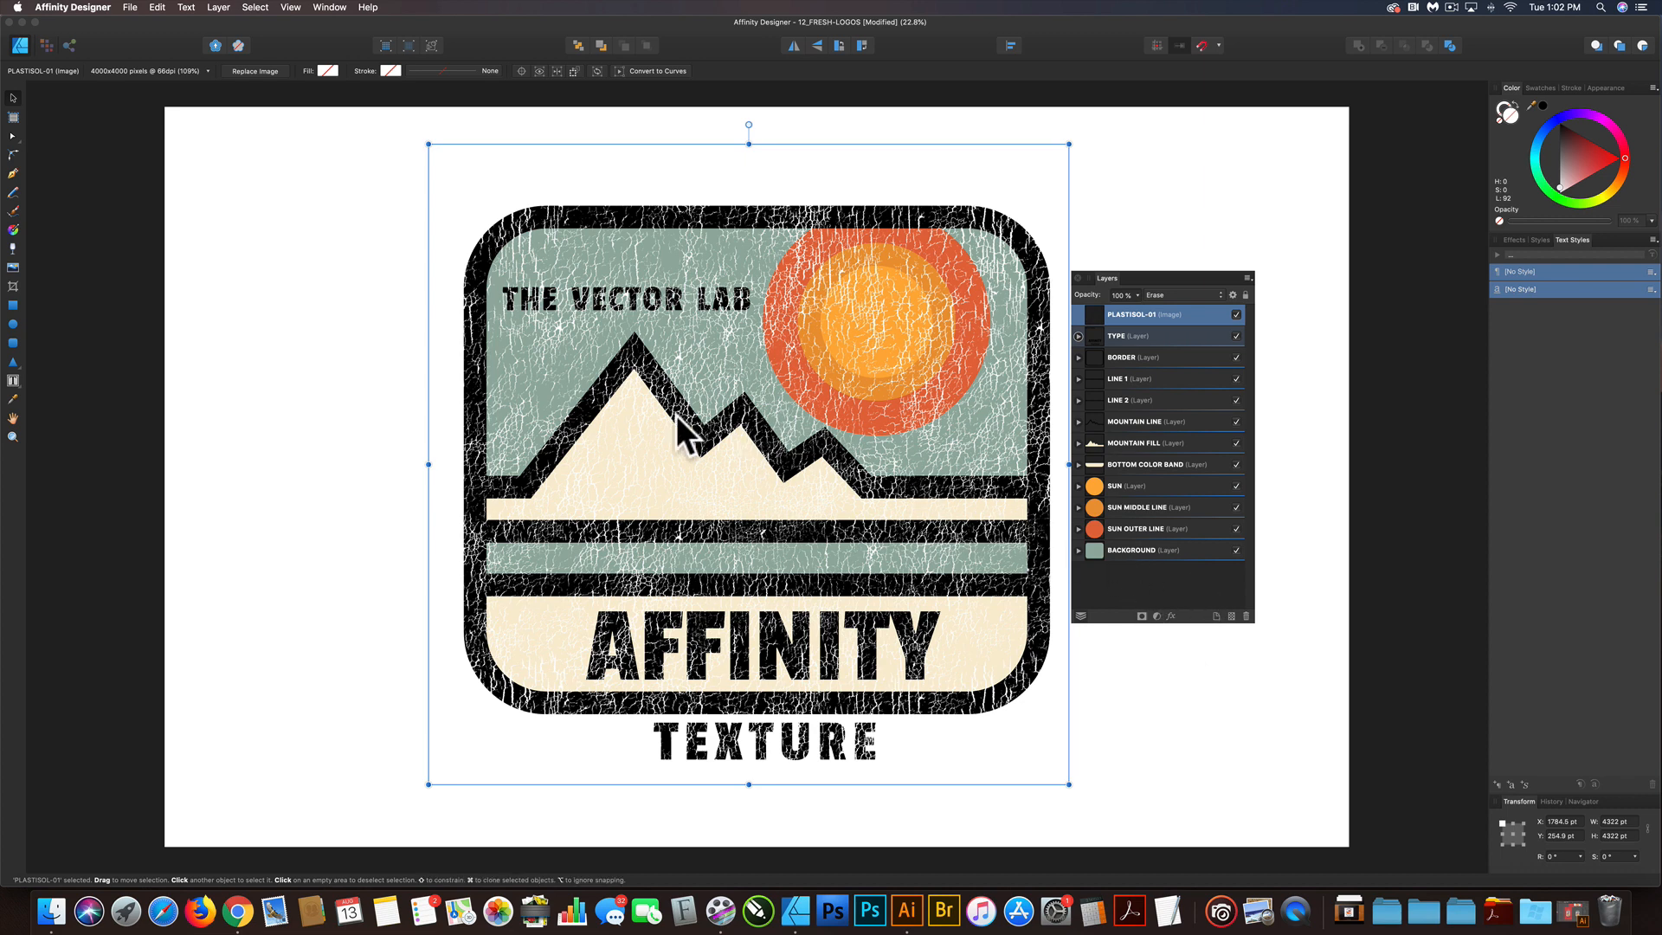
# Add a new layer and move it beneath the BACKGROUND layer.
pyautogui.click(13, 303)
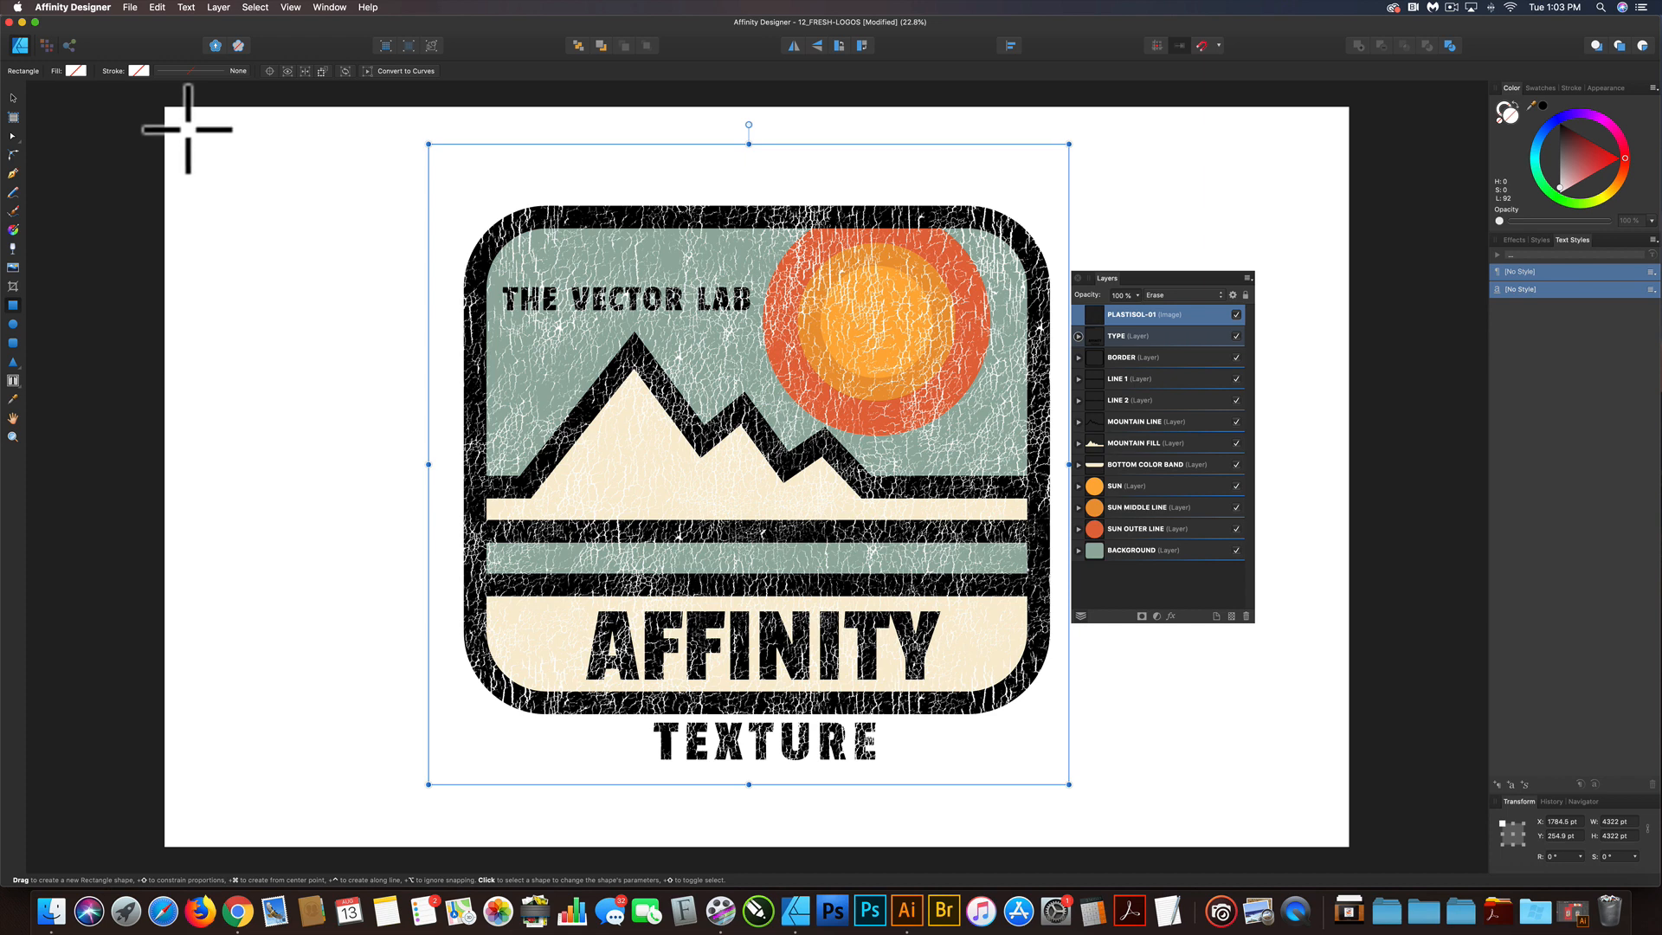
pyautogui.click(1216, 616)
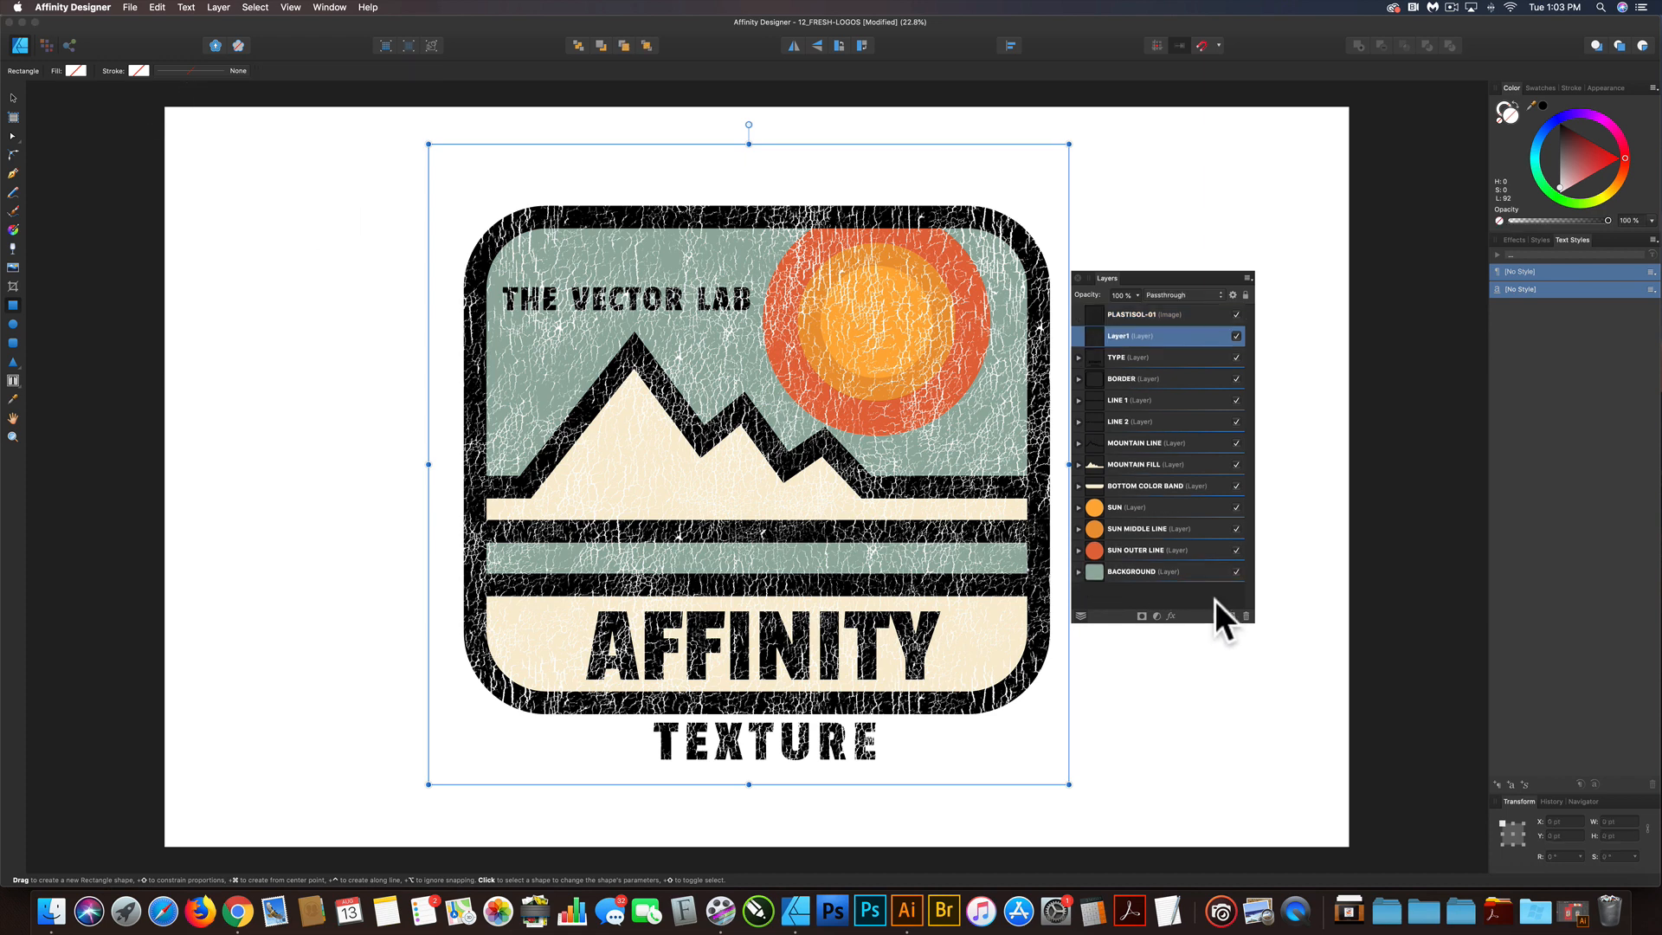
pyautogui.moveTo(1148, 338); pyautogui.dragTo(1143, 586)
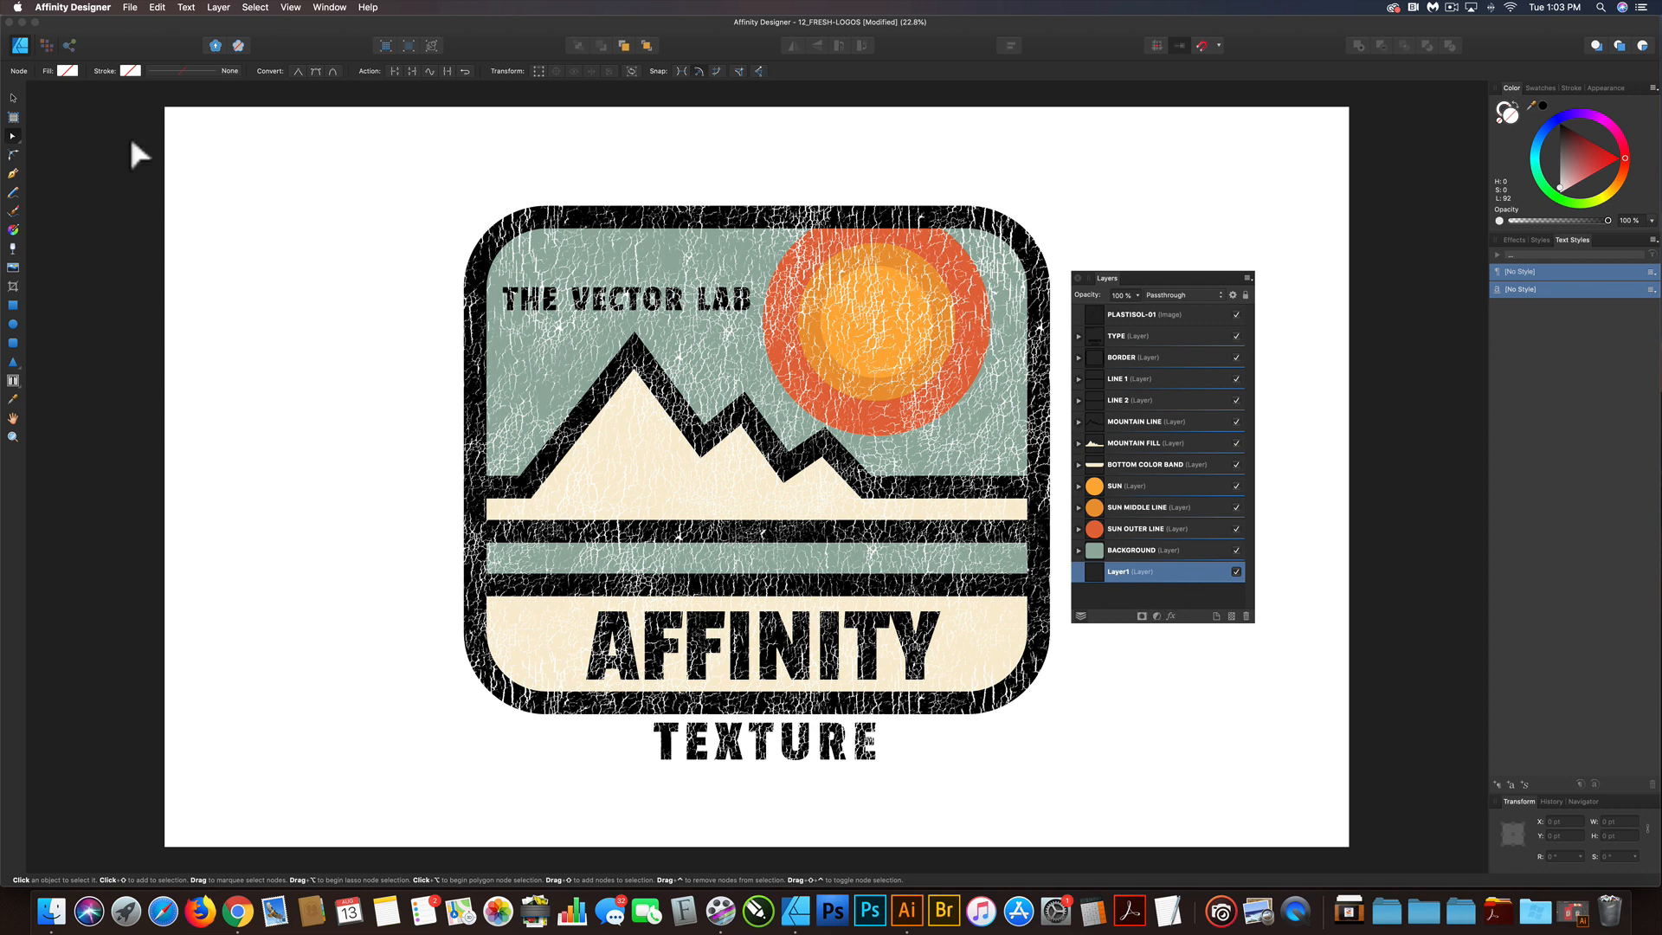
# Draw a rectangle about 8054 by 5048 pt covering the whole page on the new bottom layer and fill it with a muted red.
pyautogui.click(13, 304)
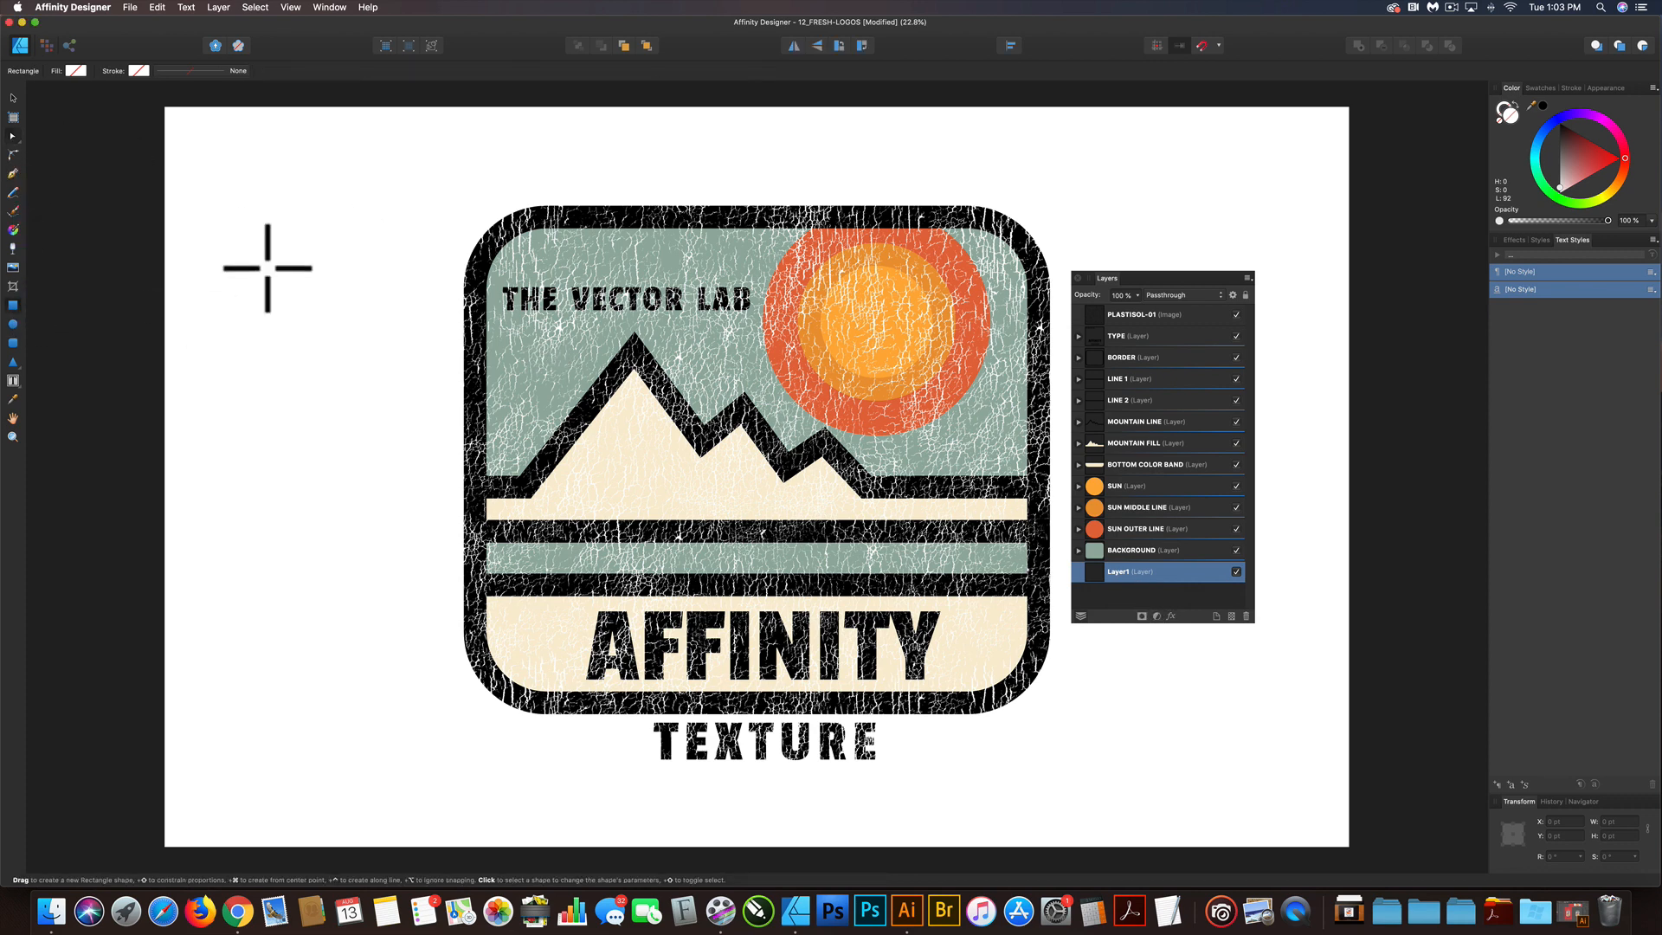
pyautogui.moveTo(163, 104)
pyautogui.mouseDown()
pyautogui.moveTo(503, 472)
pyautogui.moveTo(906, 727)
pyautogui.moveTo(1336, 817)
pyautogui.moveTo(1379, 876)
pyautogui.mouseUp()
pyautogui.click(1577, 152)
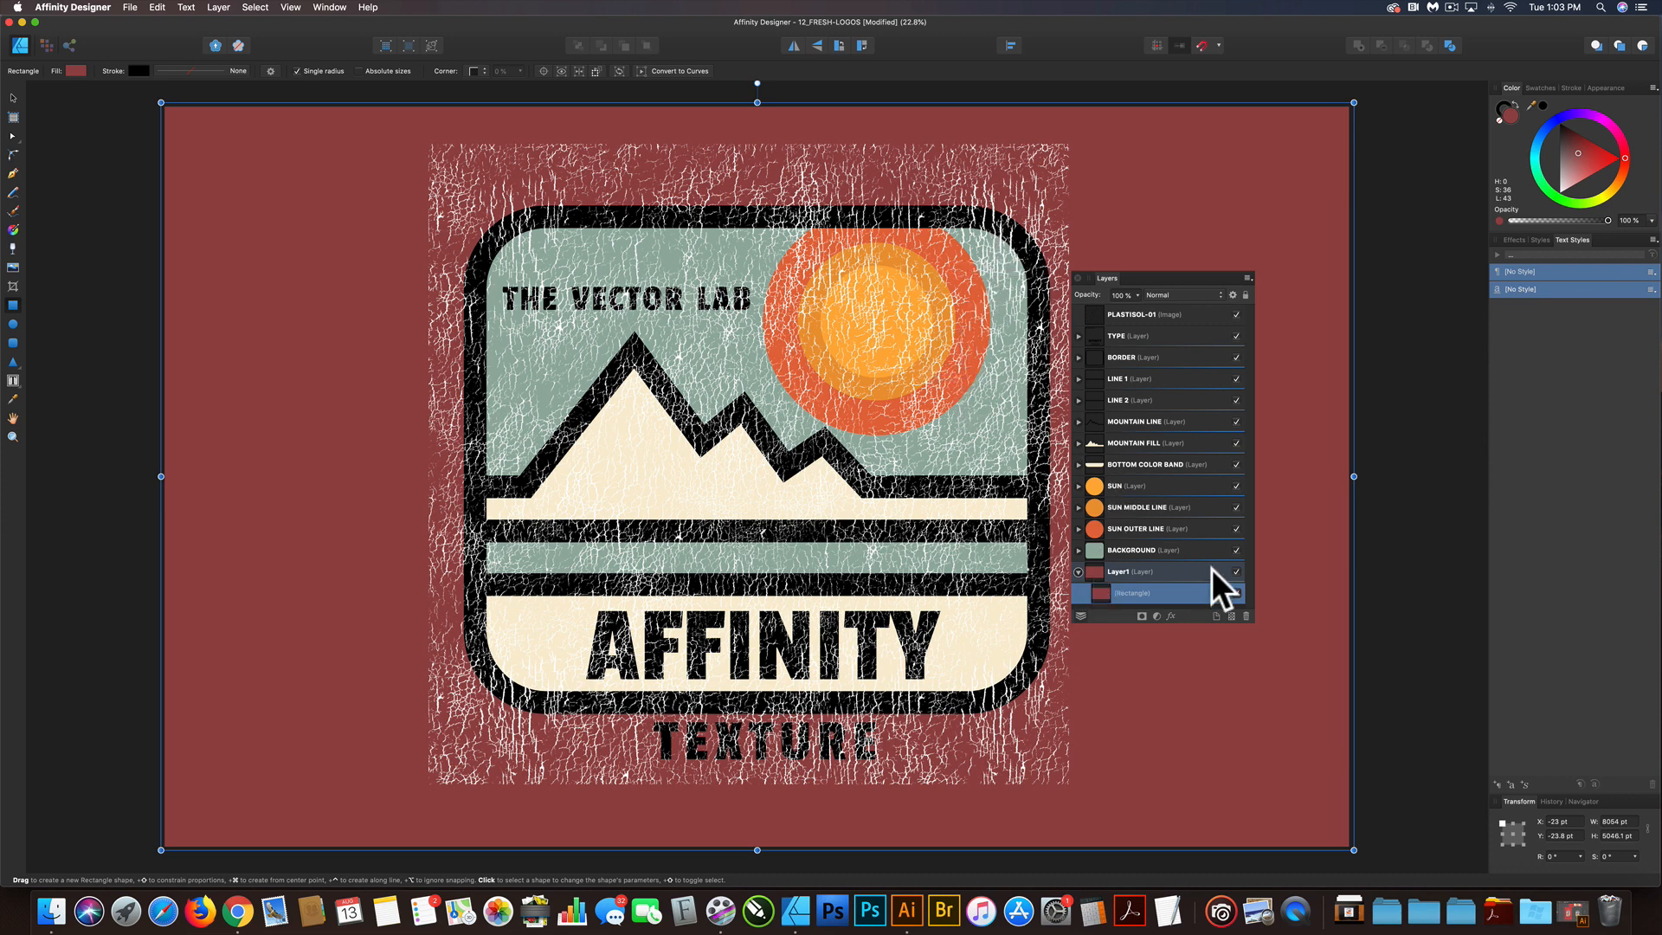
pyautogui.click(1078, 569)
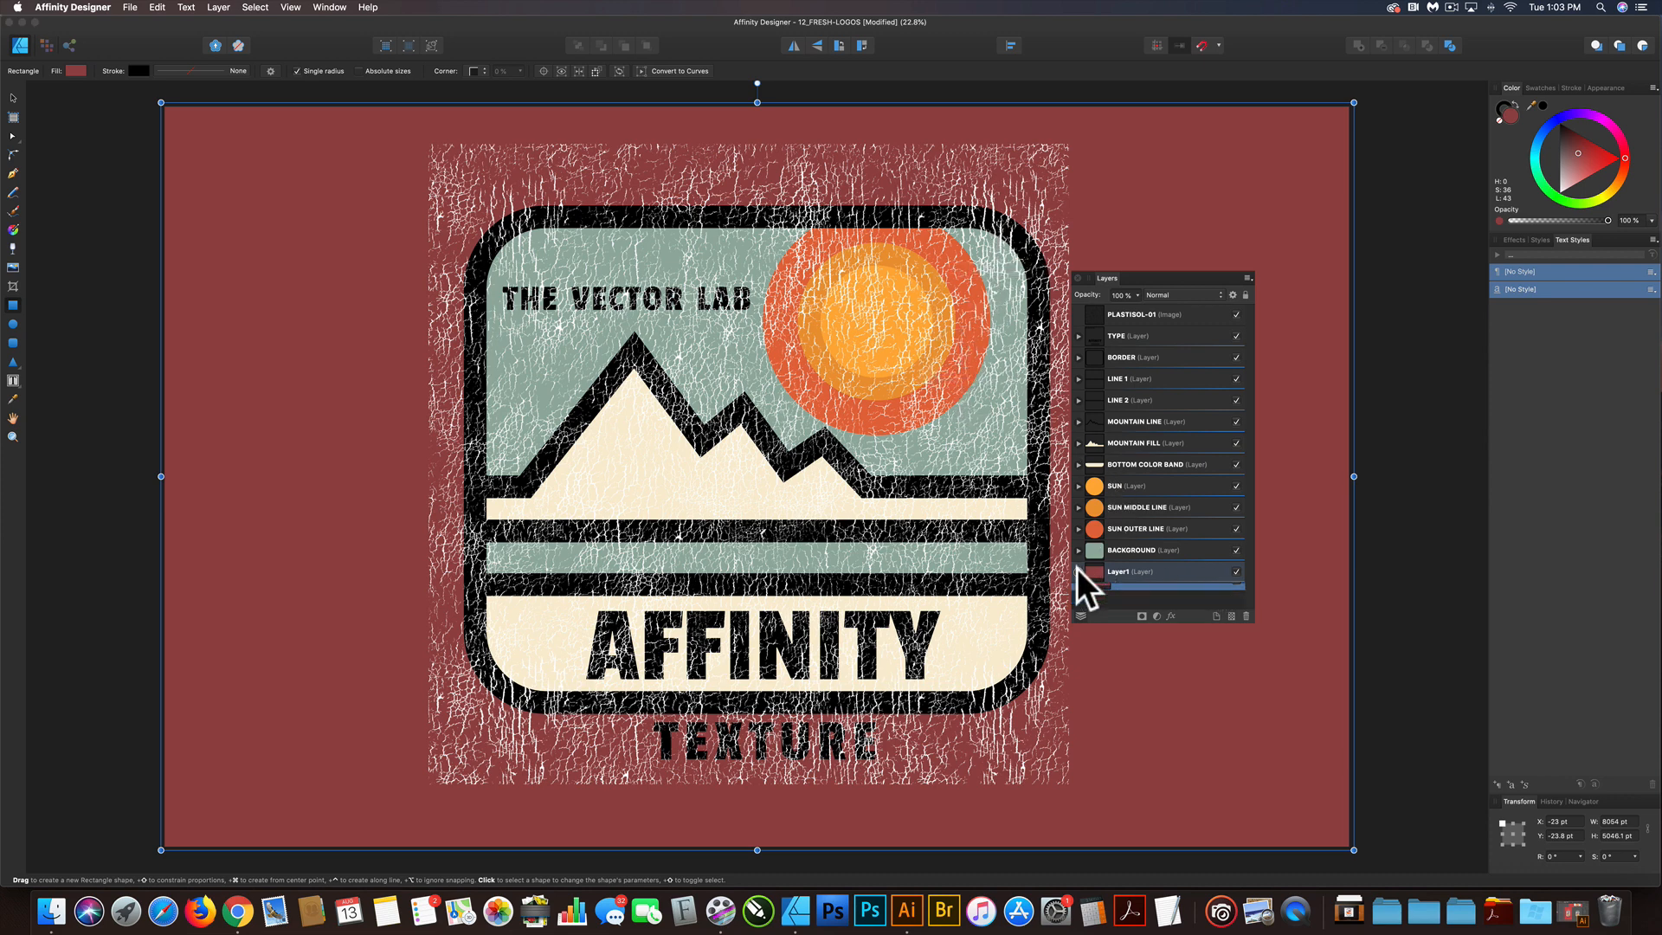
# Group all layers from PLASTISOL-01 down to BACKGROUND, leaving the red bottom layer outside, and check the group's contents.
pyautogui.click(1139, 548)
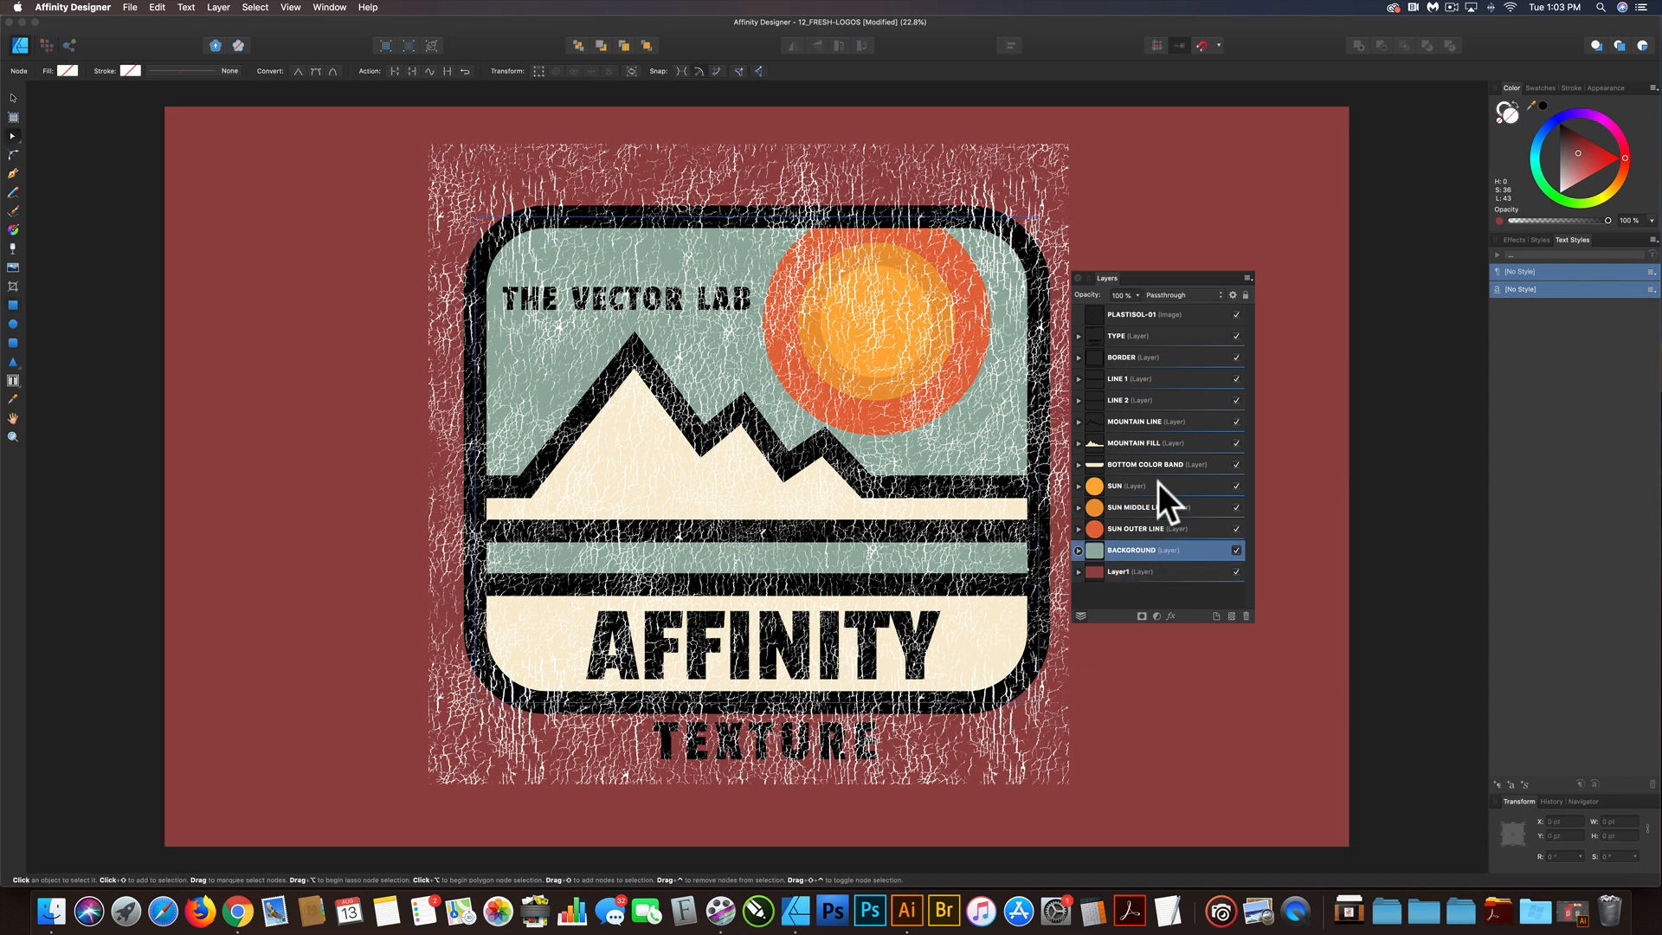
pyautogui.keyDown('shift'); pyautogui.click(1162, 313); pyautogui.keyUp('shift')
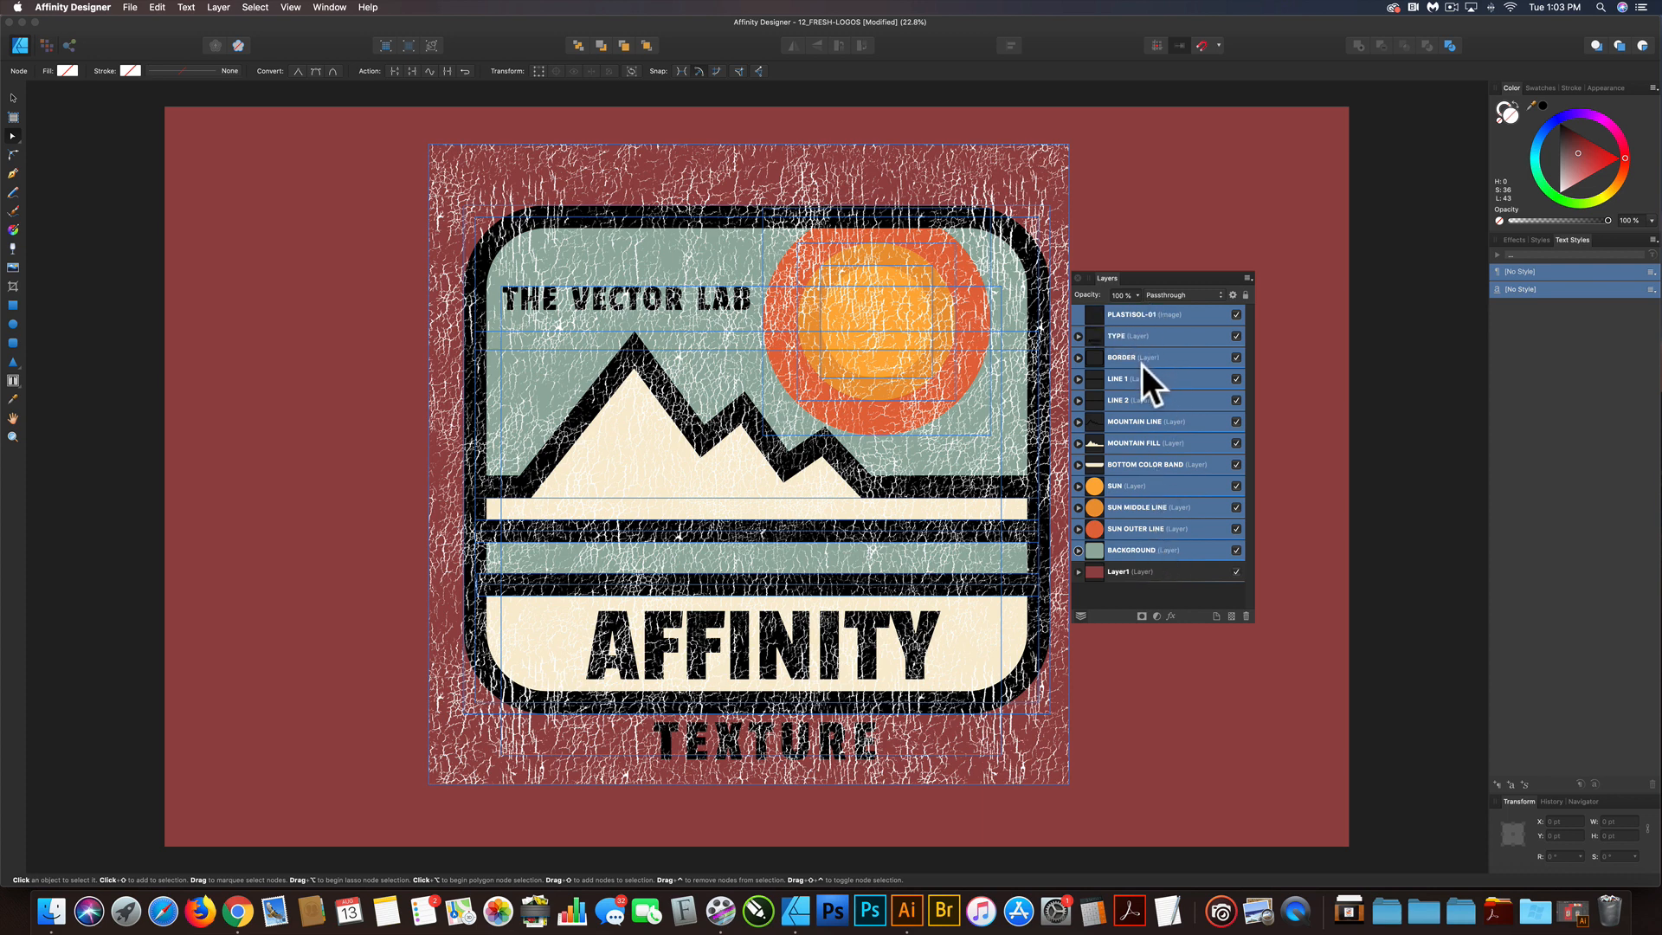
pyautogui.press('super+g')
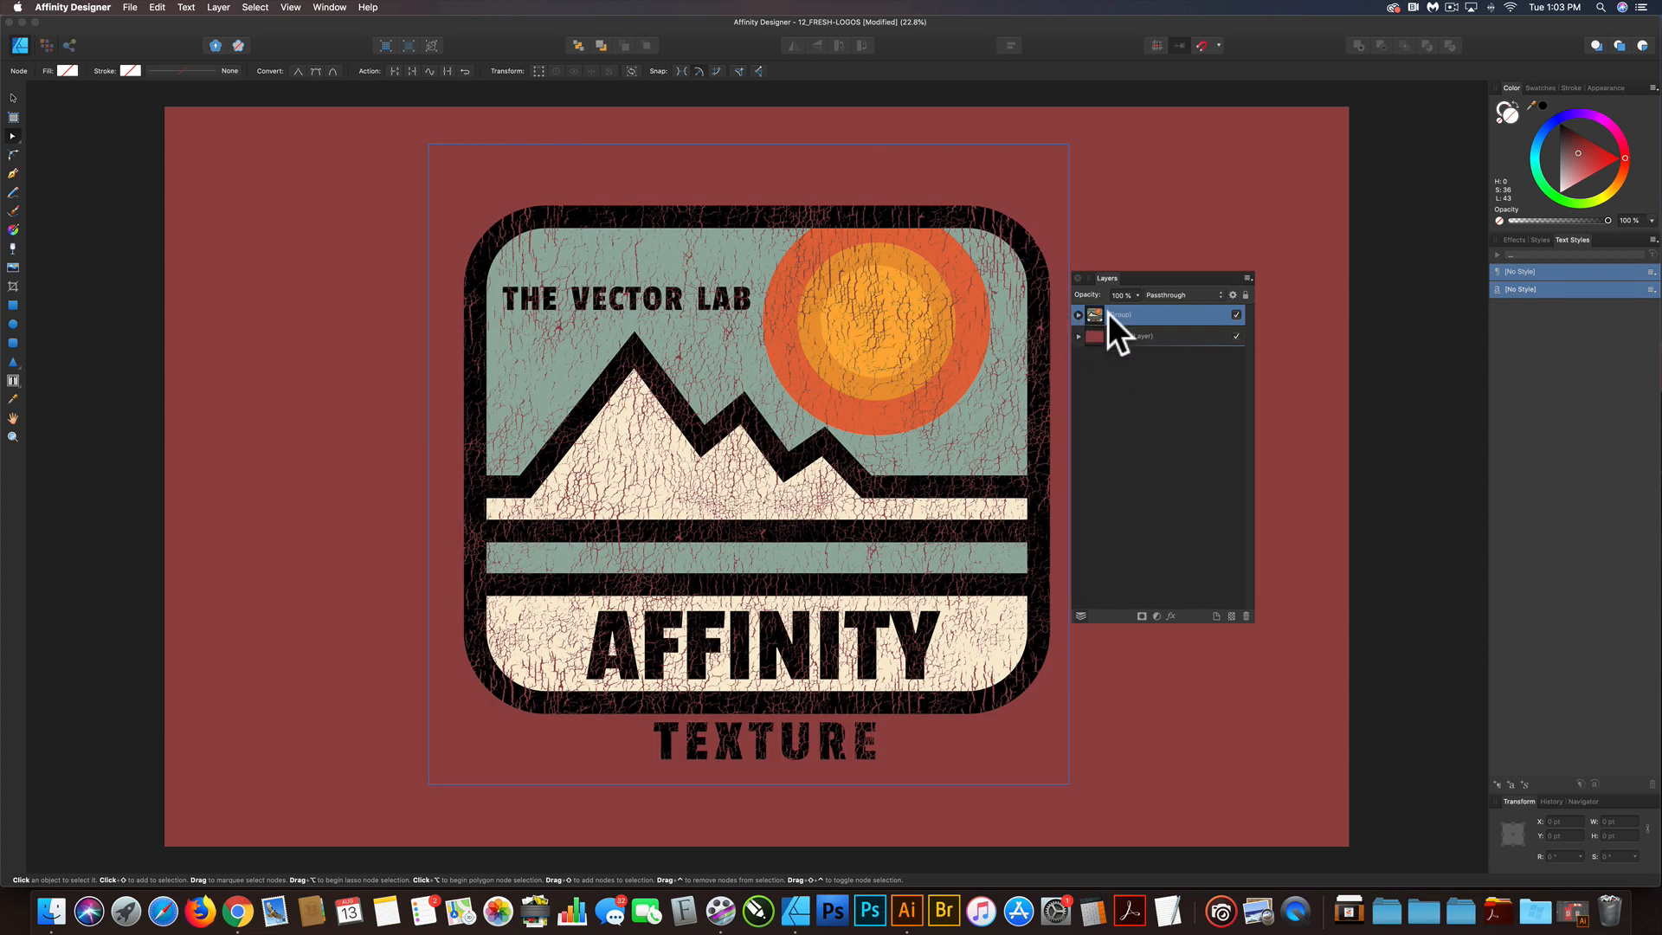
pyautogui.click(1078, 314)
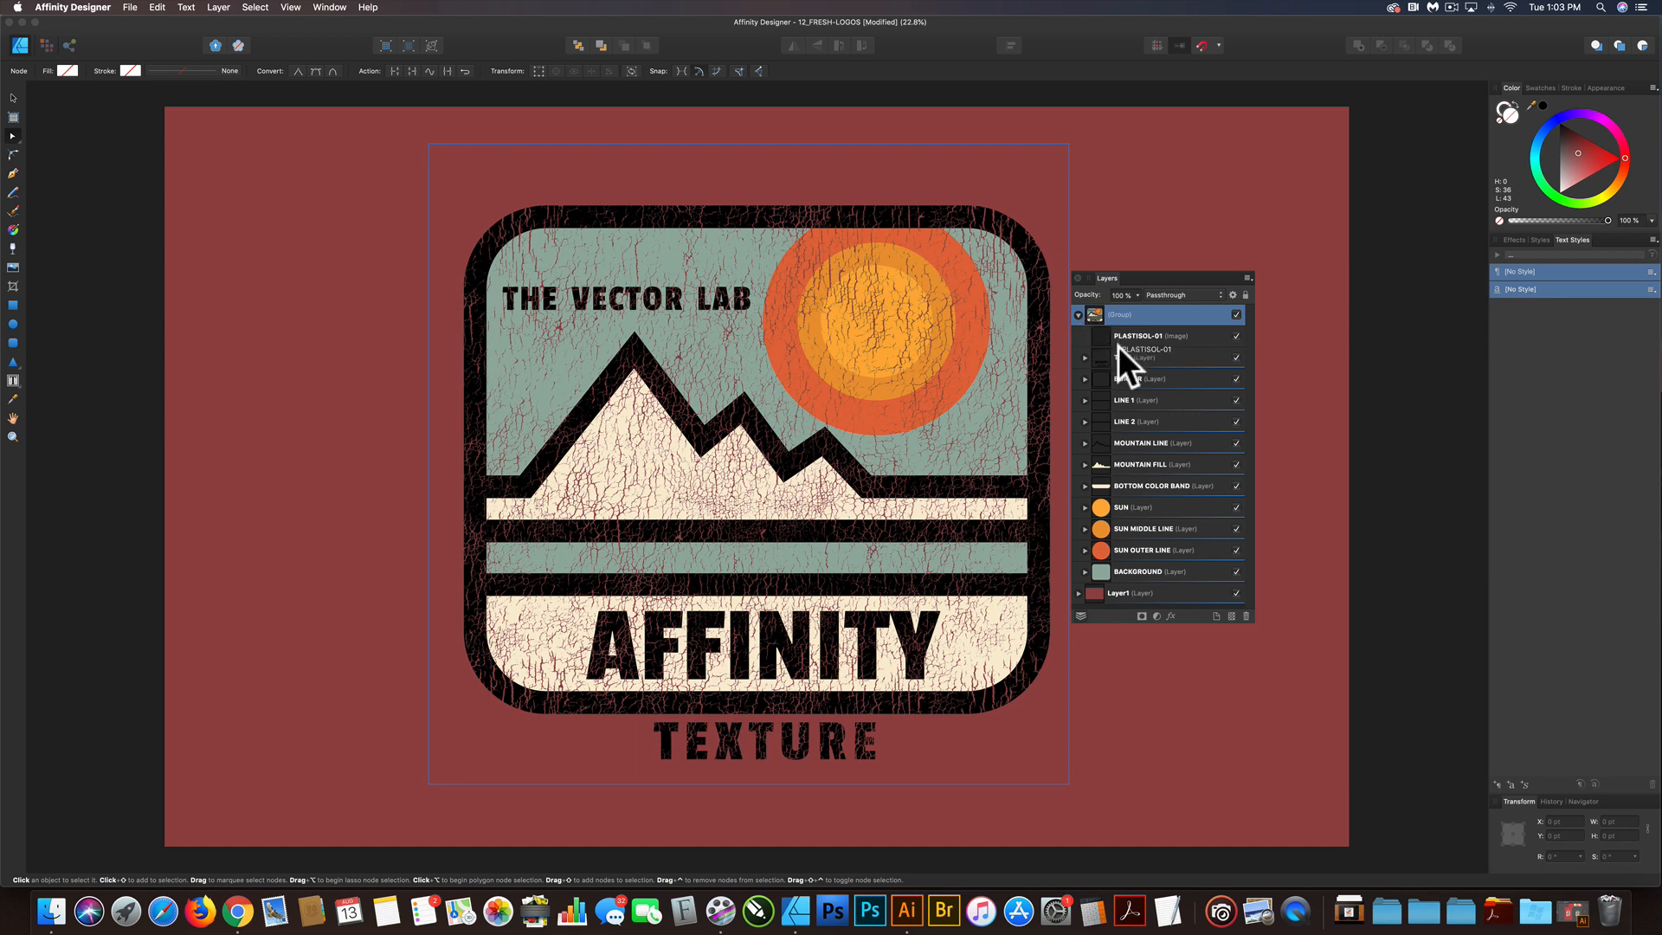
pyautogui.click(1078, 315)
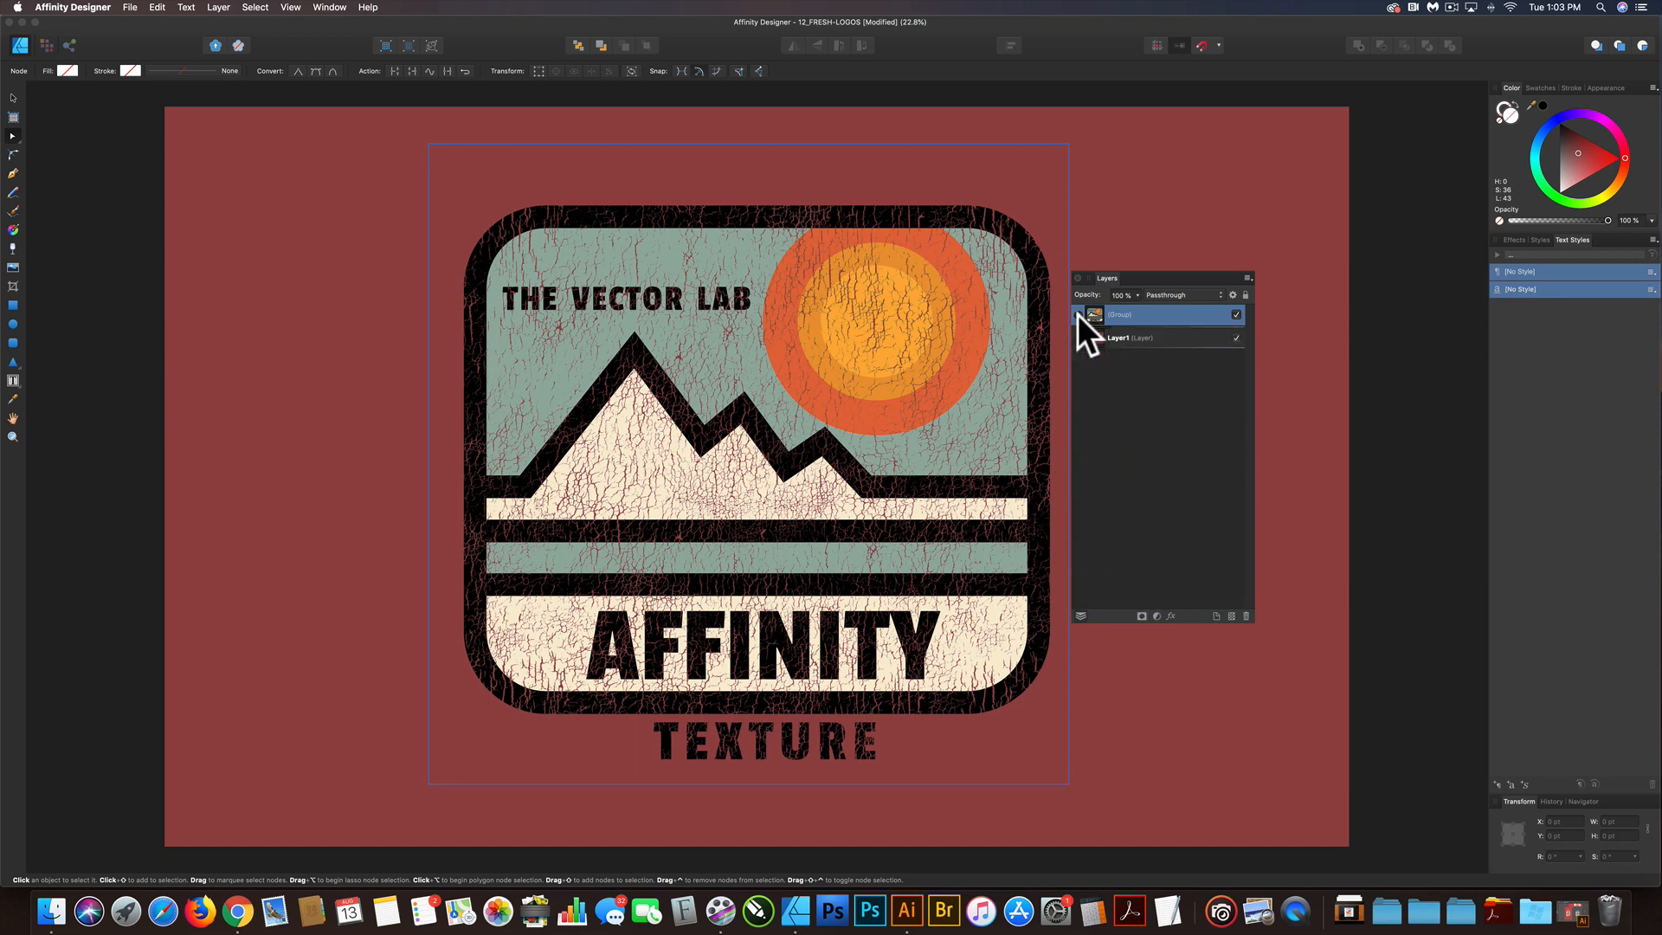
# Change the fill of the red bottom layer to a dark reddish brown.
pyautogui.click(1117, 335)
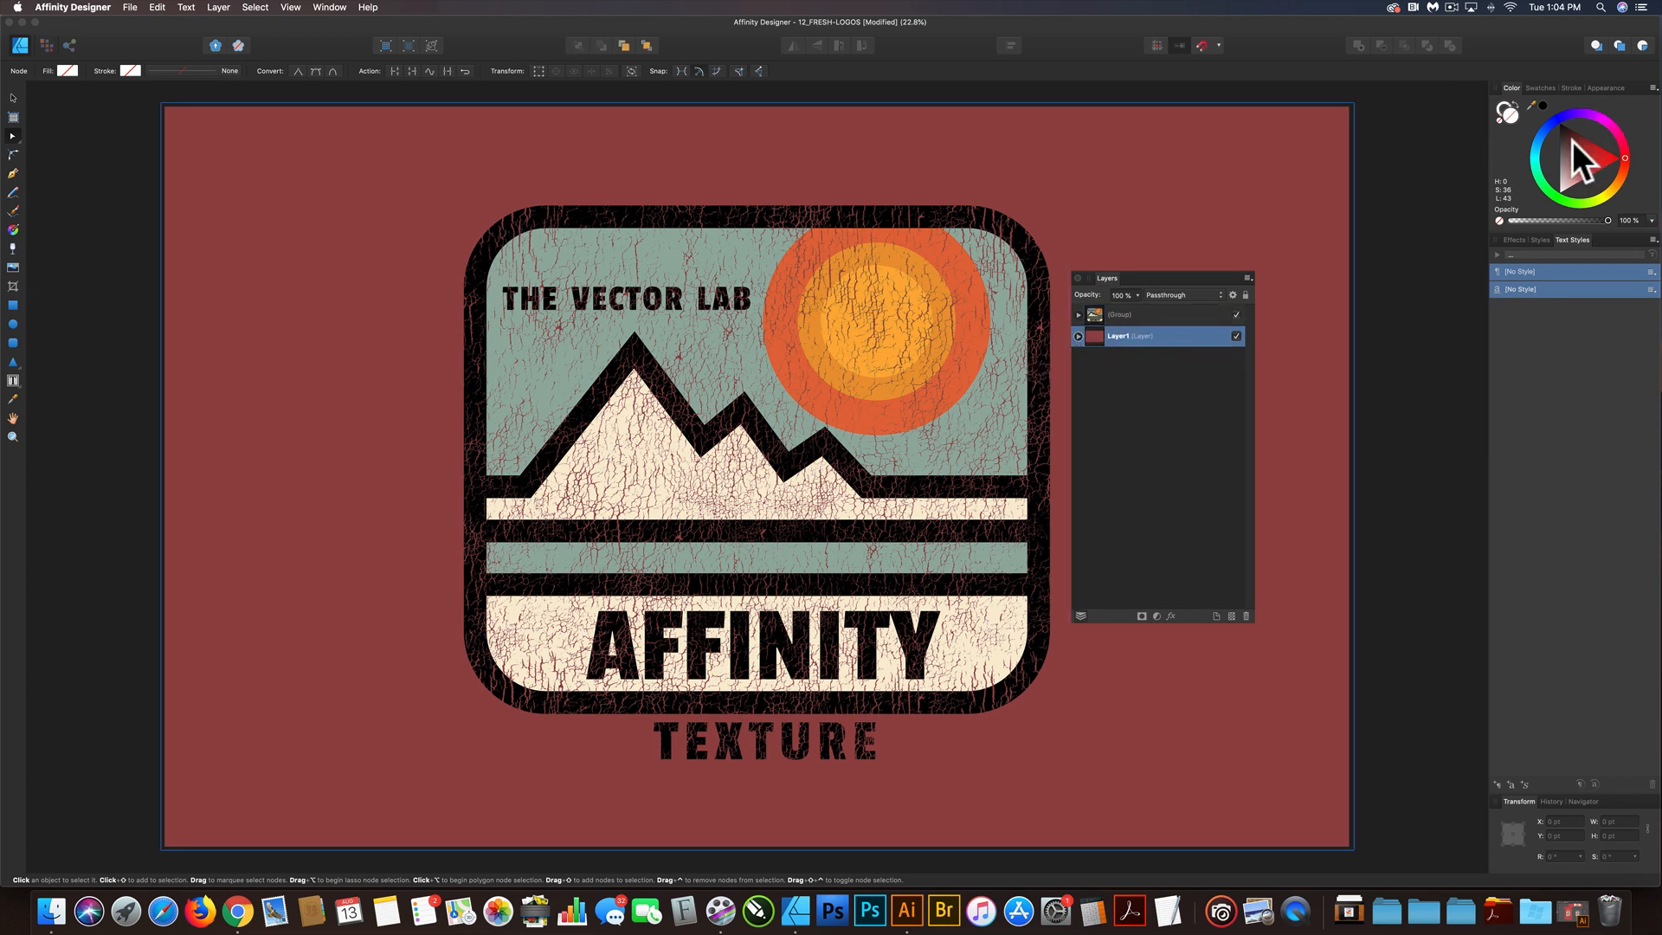
pyautogui.moveTo(1572, 142)
pyautogui.mouseDown()
pyautogui.moveTo(1565, 158)
pyautogui.moveTo(1581, 152)
pyautogui.moveTo(1569, 142)
pyautogui.mouseUp()
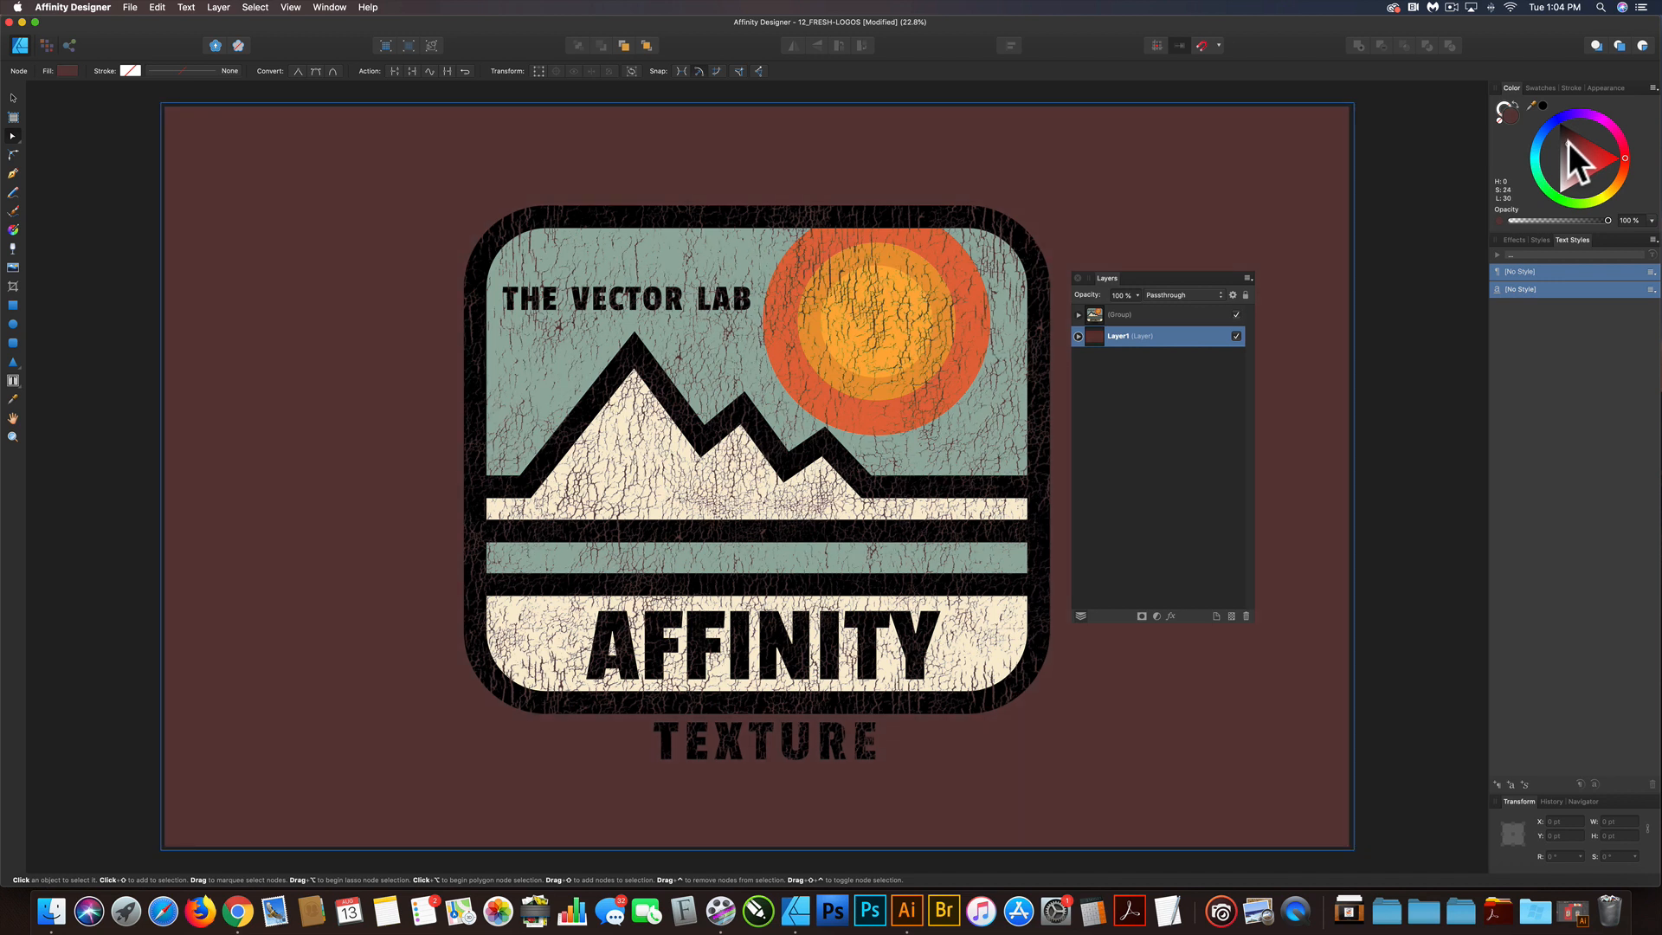
# Delete the PLASTISOL-01 texture image from inside the logo group.
pyautogui.click(1078, 314)
pyautogui.click(1117, 335)
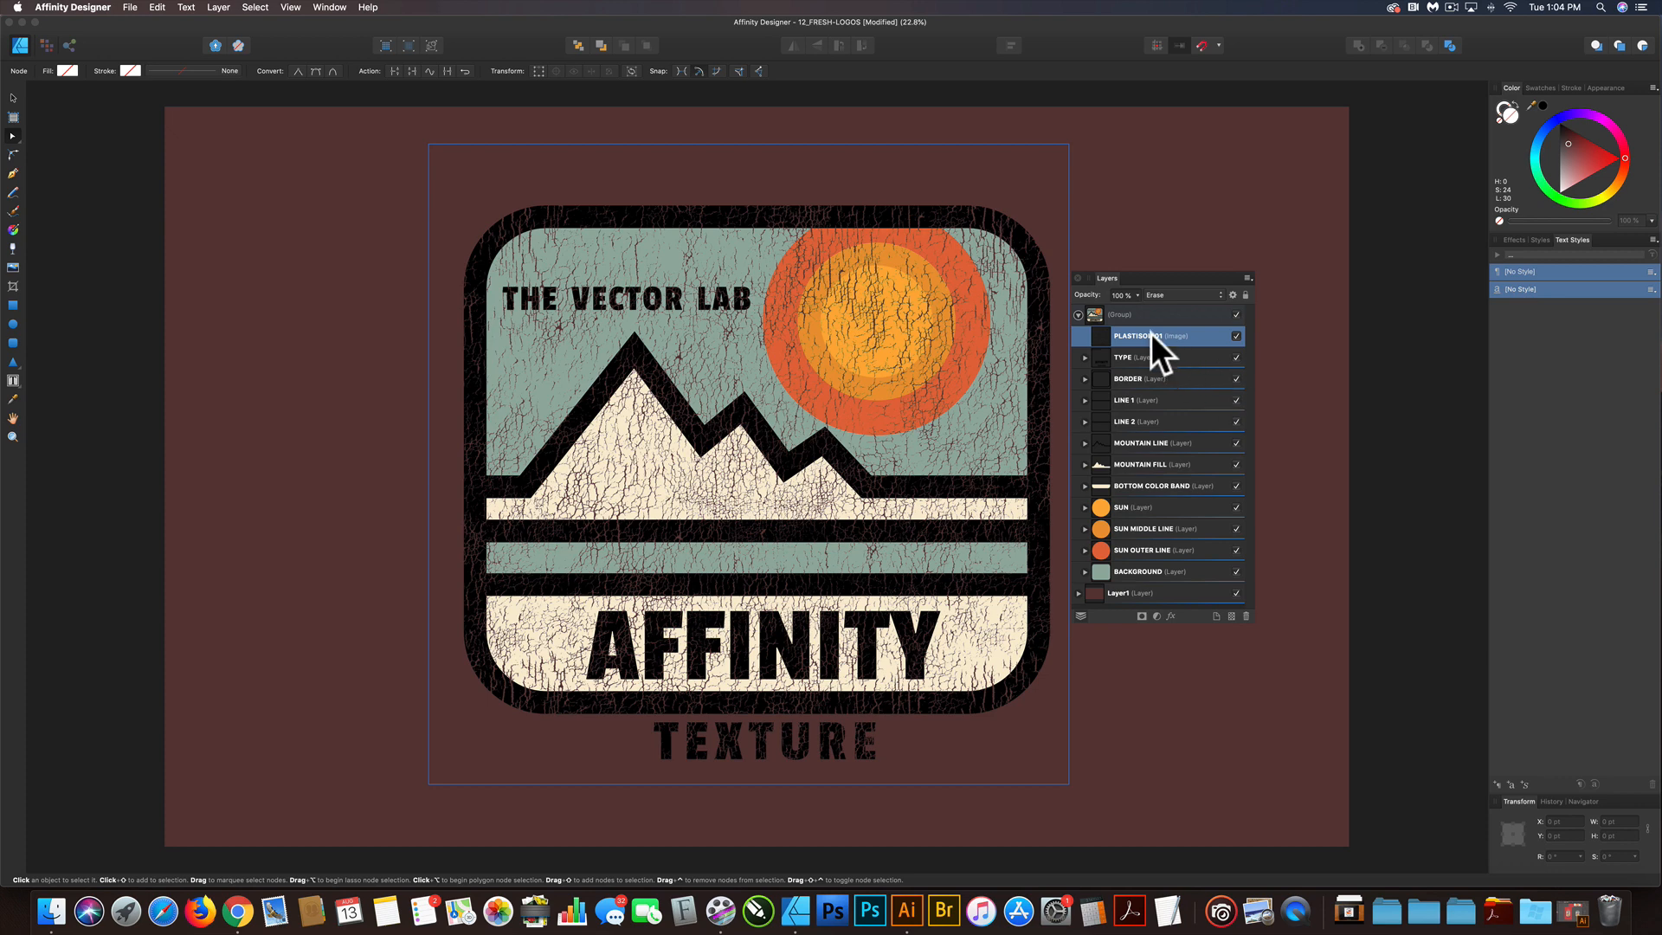
pyautogui.click(1245, 611)
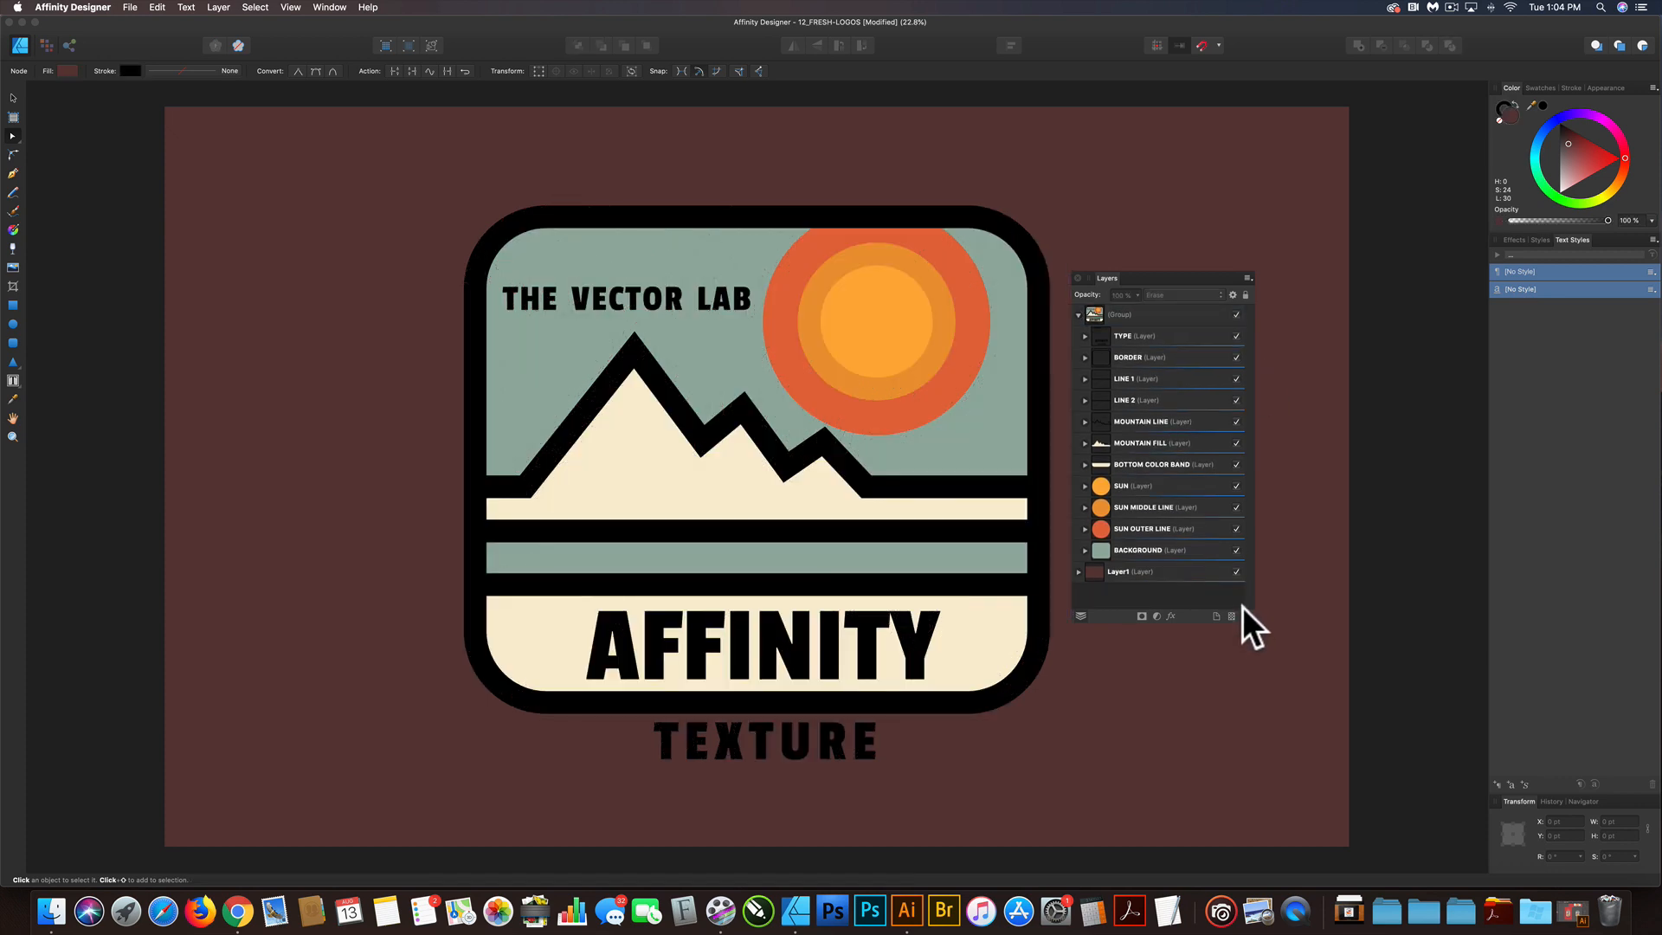
# Place the HALFTONE-GRIT-09.afdesign texture from the Desktop folder into the document, directly above the logo group.
pyautogui.click(1137, 314)
pyautogui.click(130, 8)
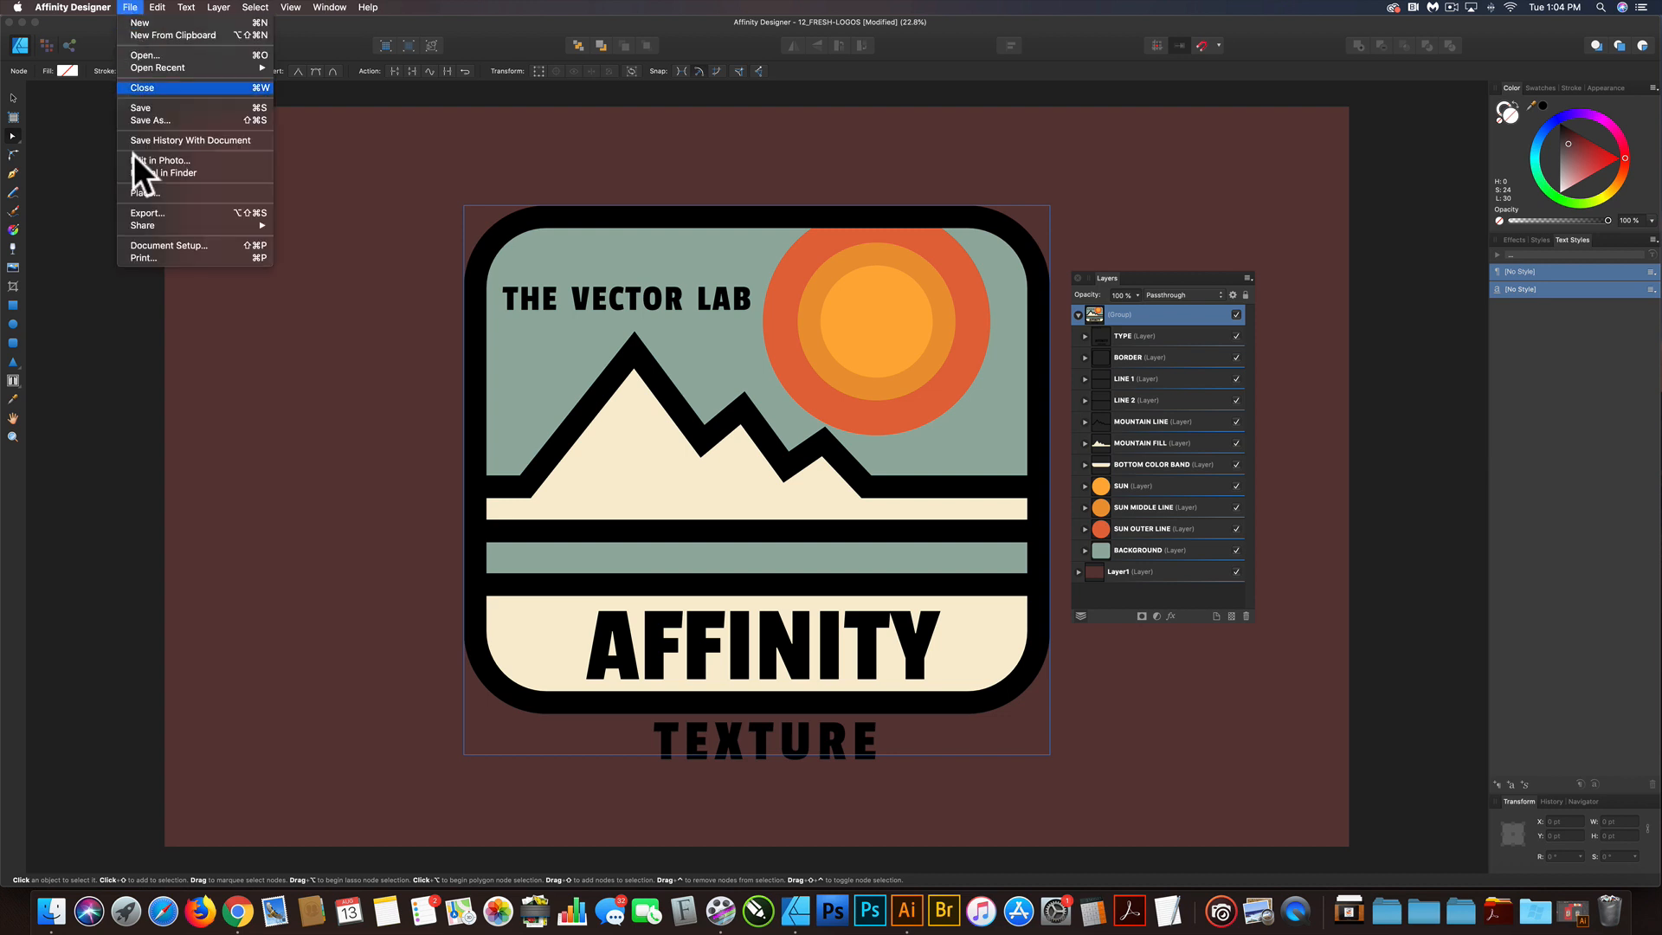
pyautogui.click(144, 192)
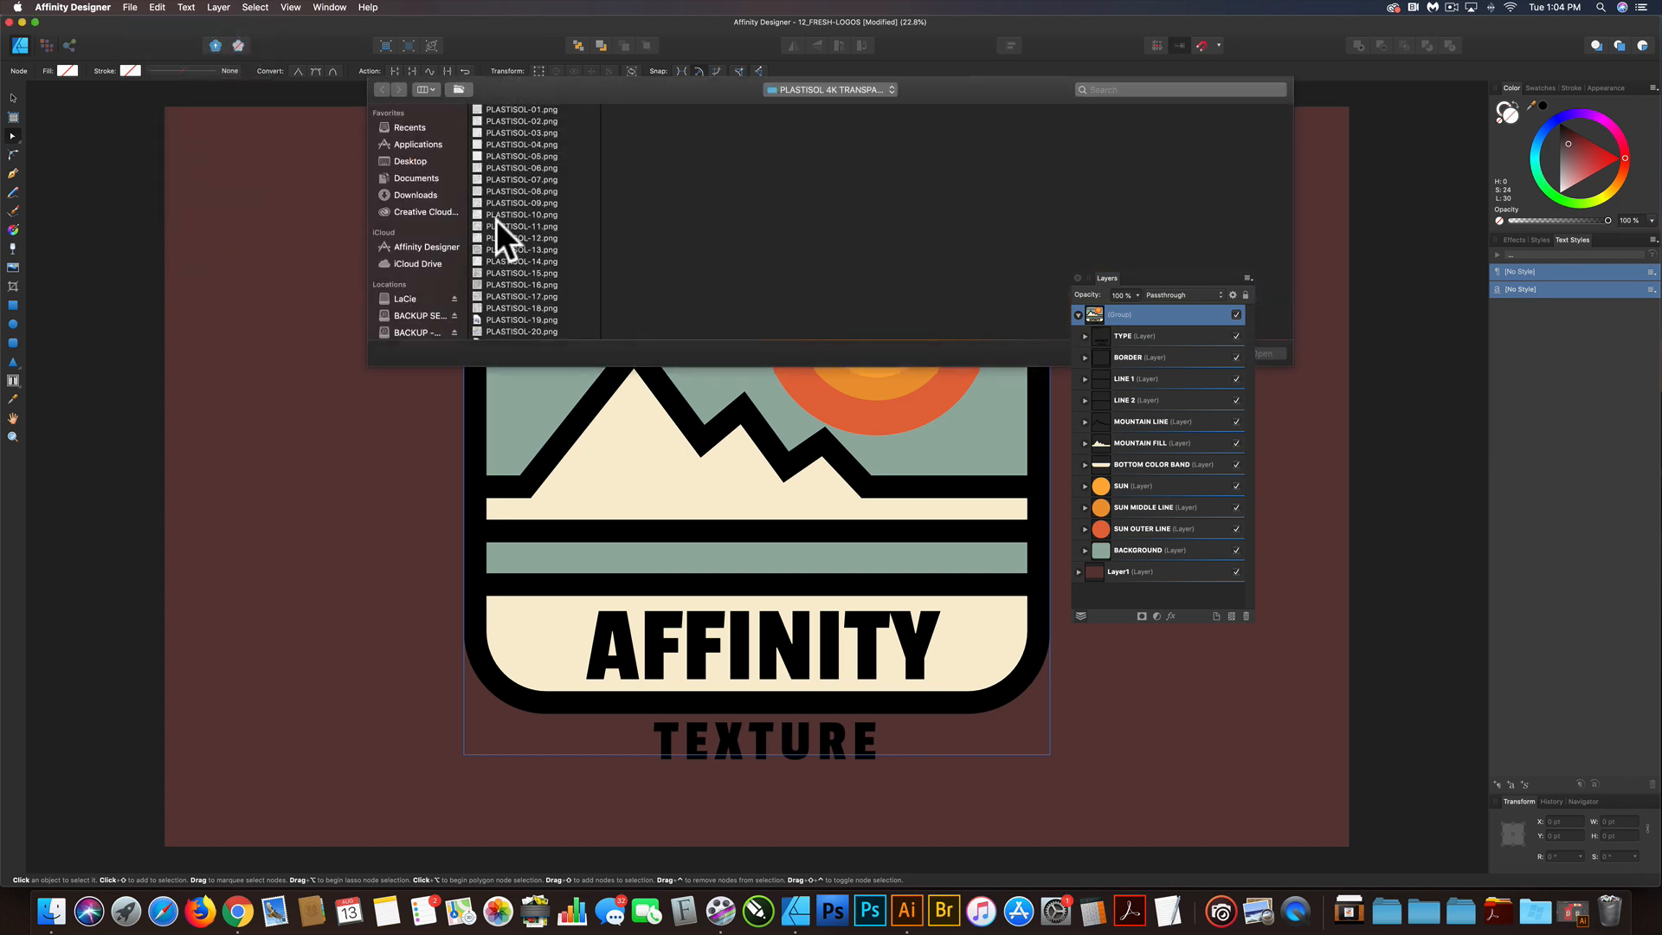
pyautogui.click(408, 161)
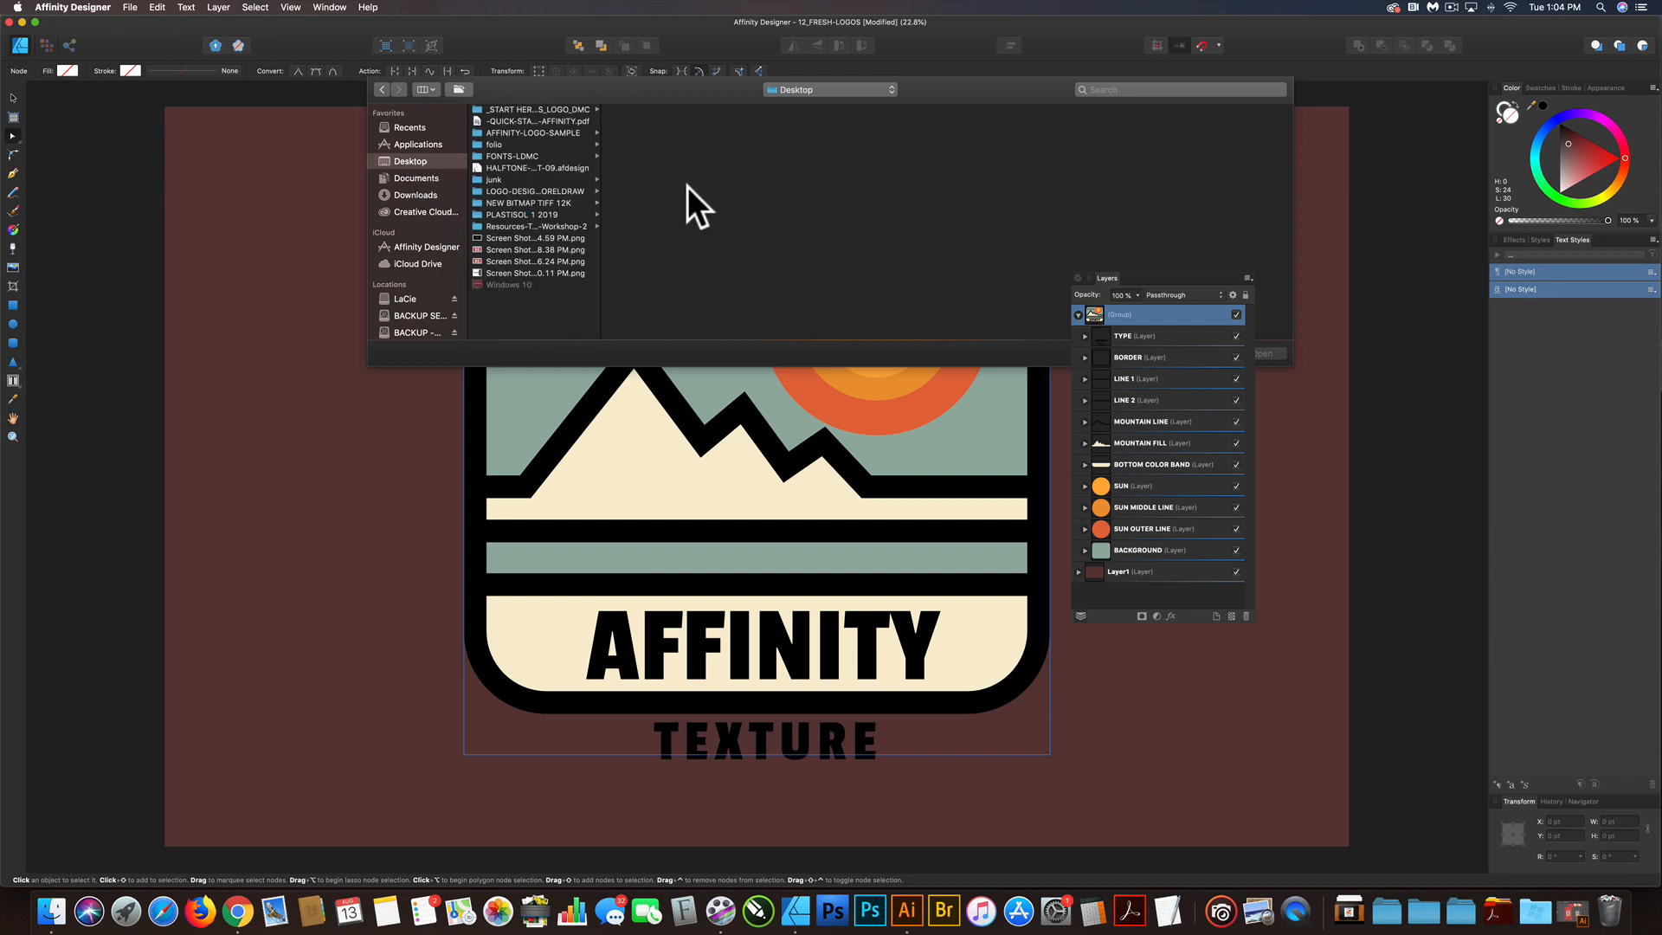
pyautogui.click(530, 167)
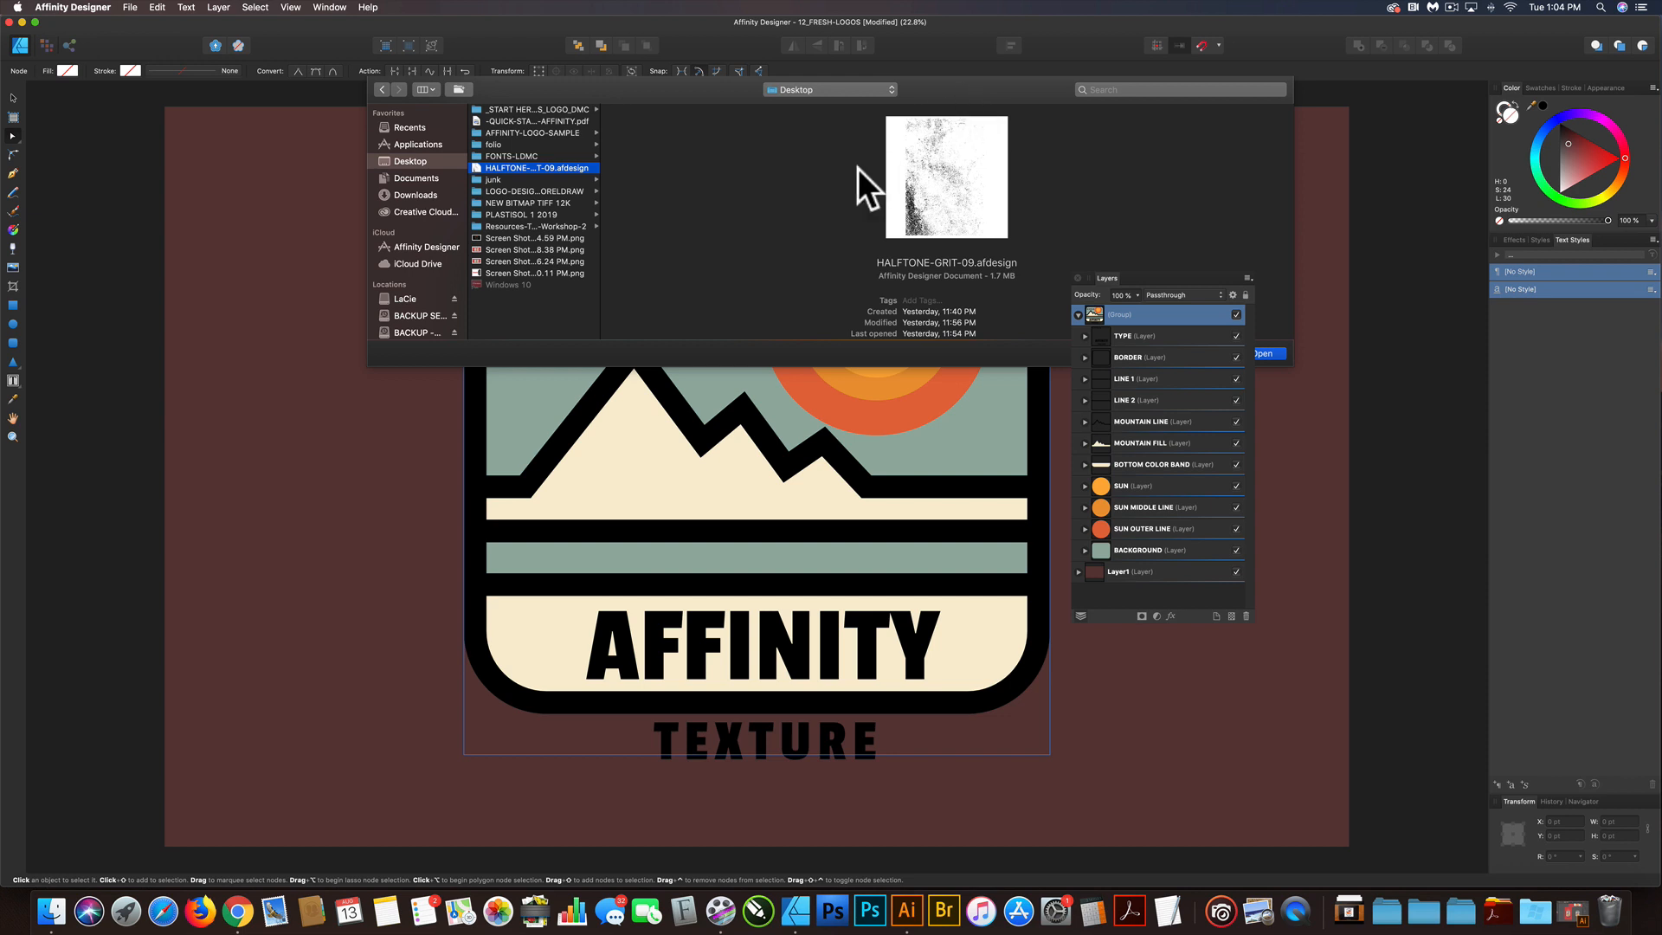
pyautogui.moveTo(1181, 278); pyautogui.dragTo(1159, 397)
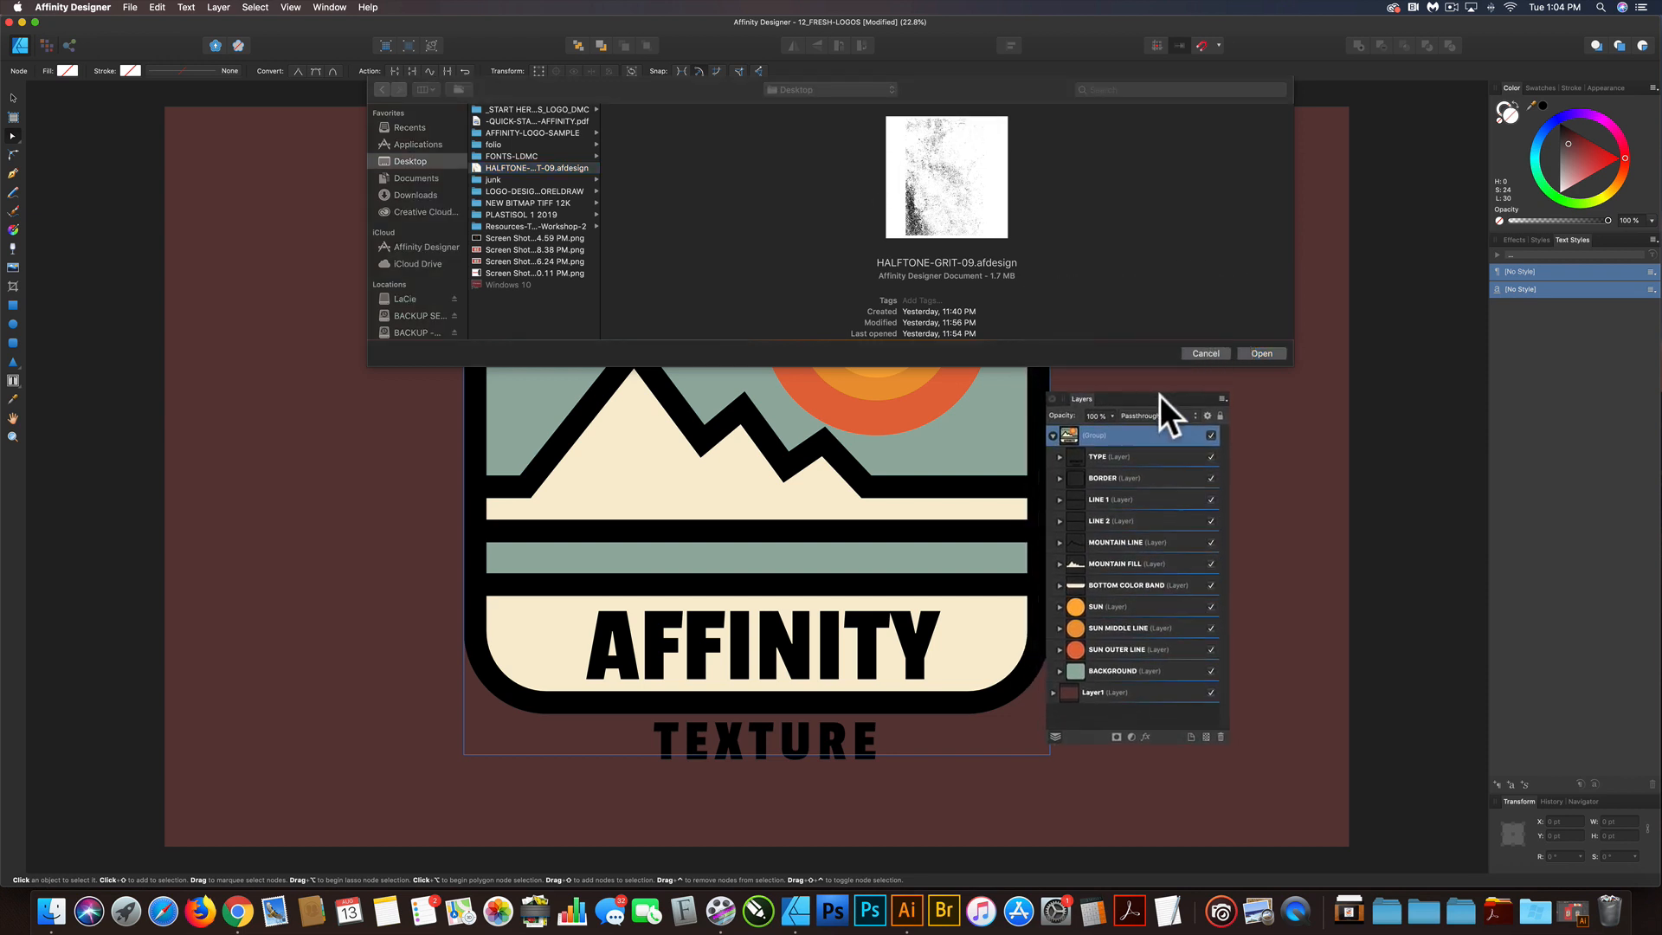
pyautogui.click(1264, 351)
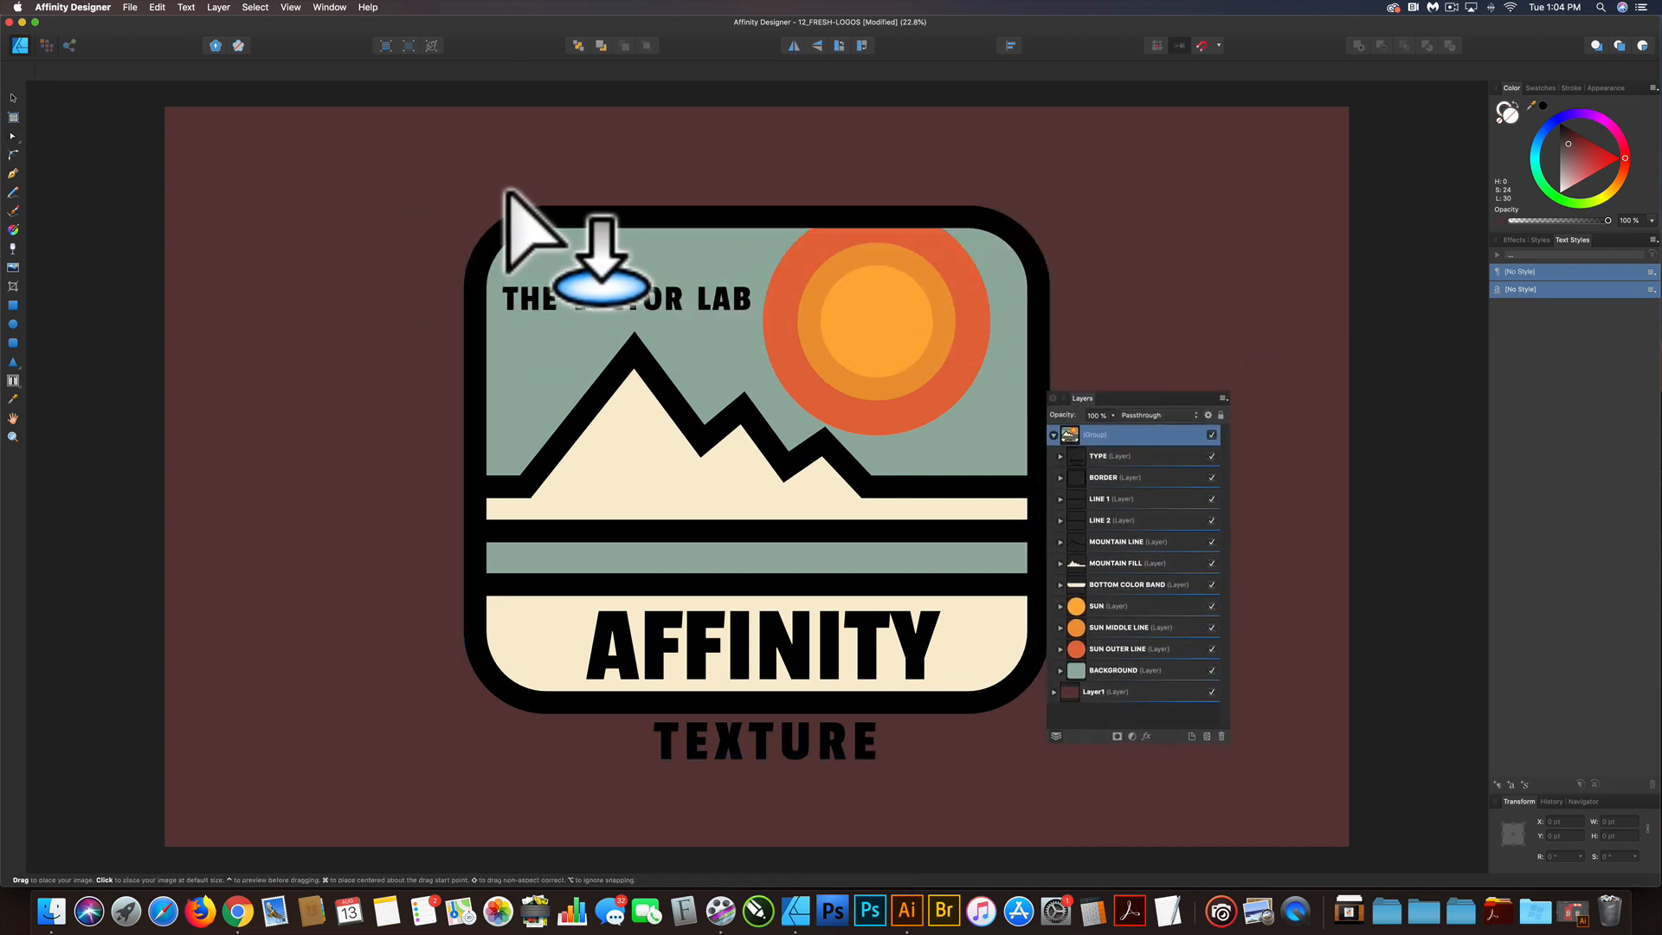
pyautogui.click(449, 170)
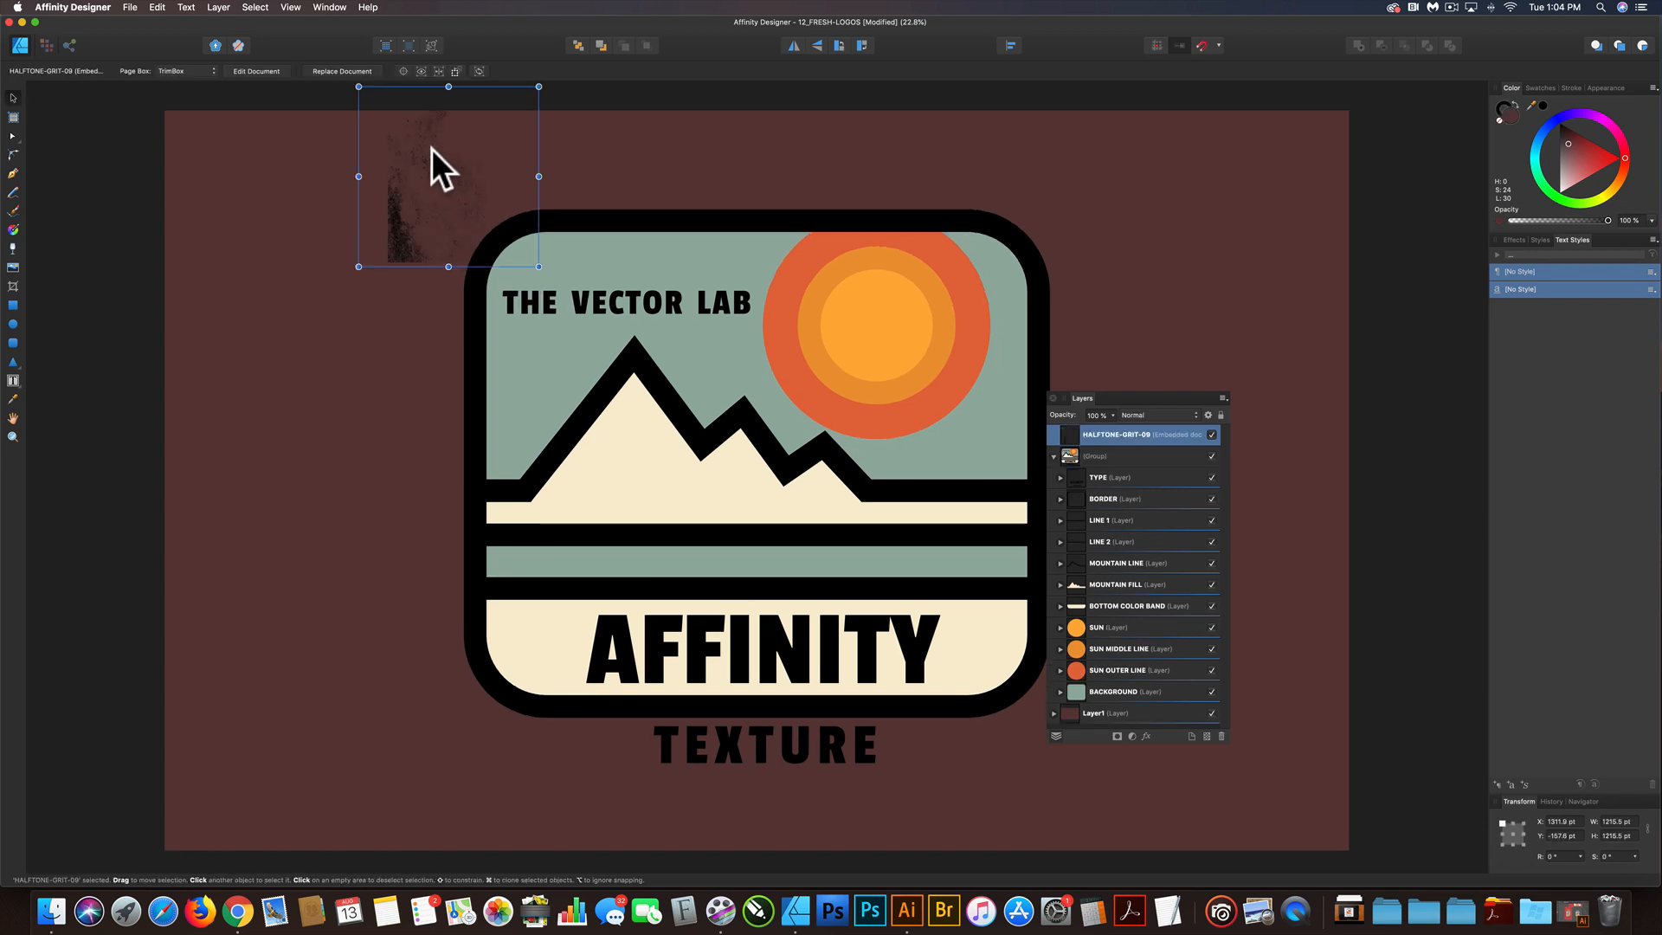
# Enlarge the placed halftone grit texture to about 5413 pt square, rotate it 90° and position it over the whole logo.
pyautogui.moveTo(538, 267); pyautogui.dragTo(1225, 846)
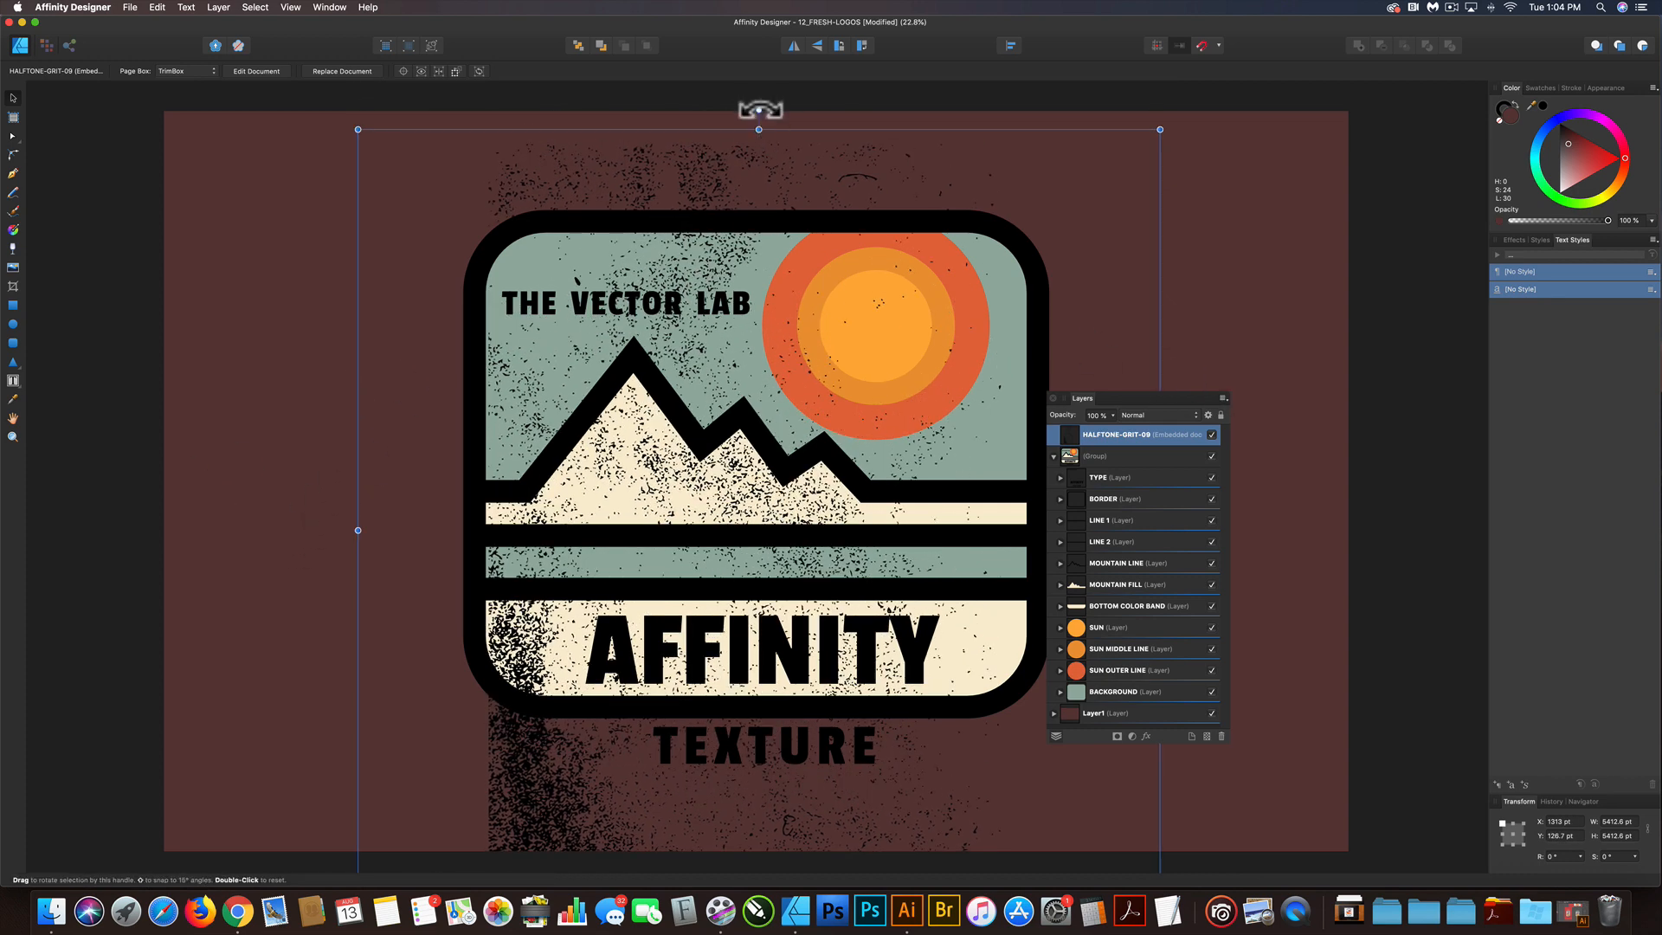
pyautogui.moveTo(760, 102); pyautogui.dragTo(294, 489)
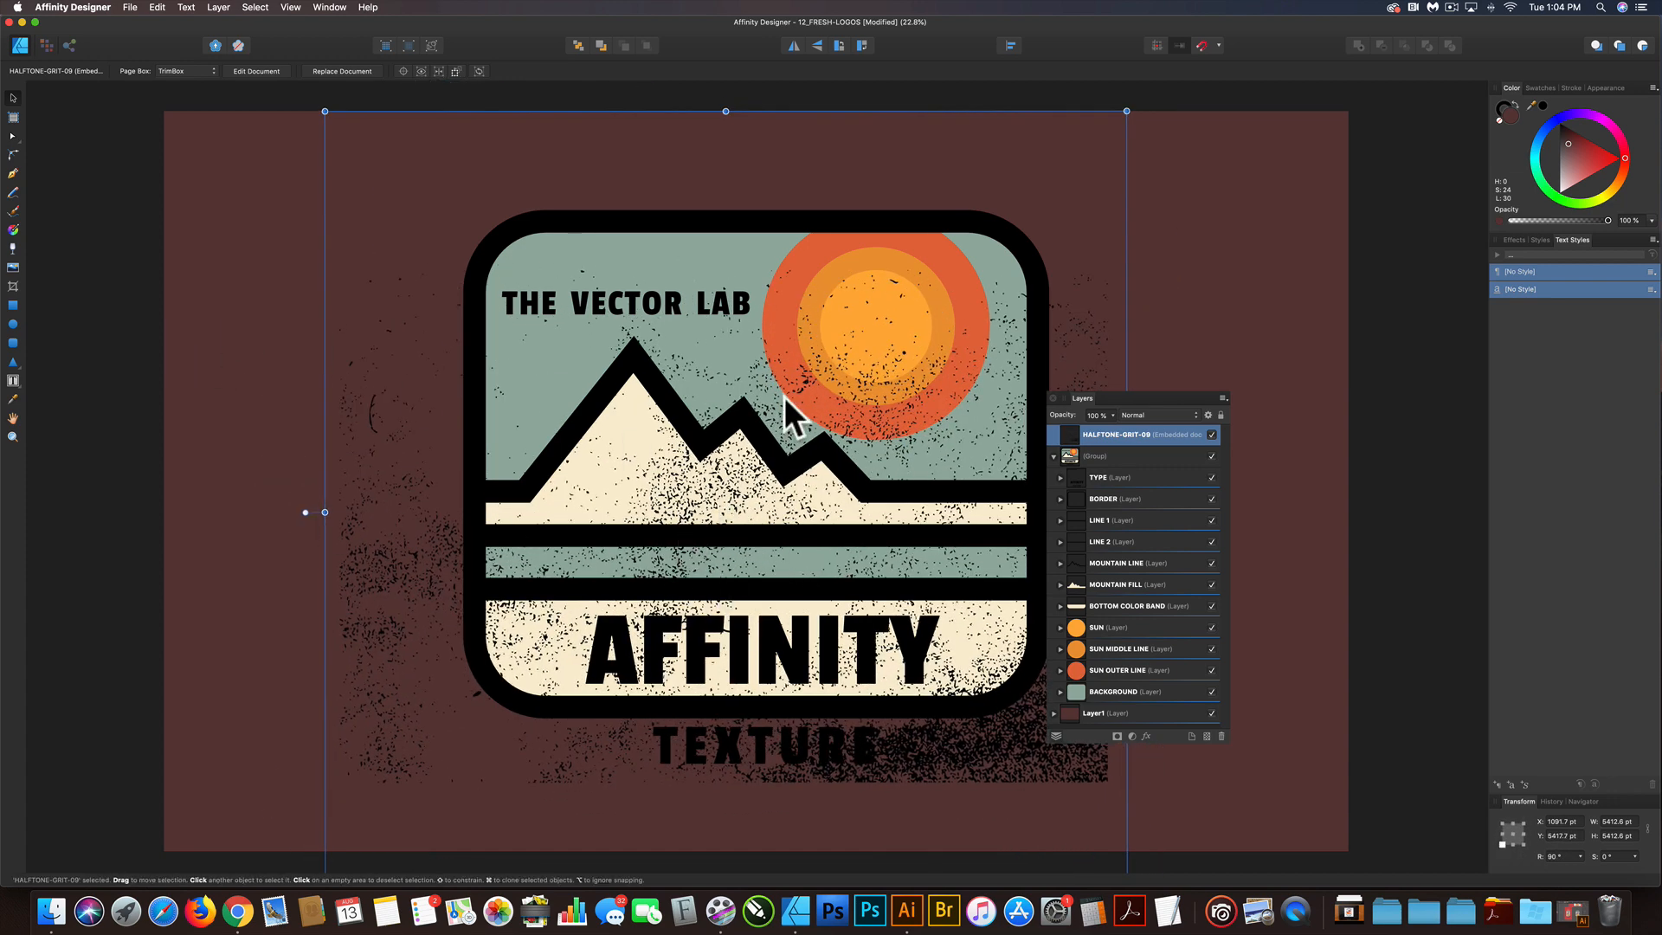
# Set the halftone grit texture's blend mode to Erase and move it inside the logo group, above the TYPE layer.
pyautogui.click(1052, 455)
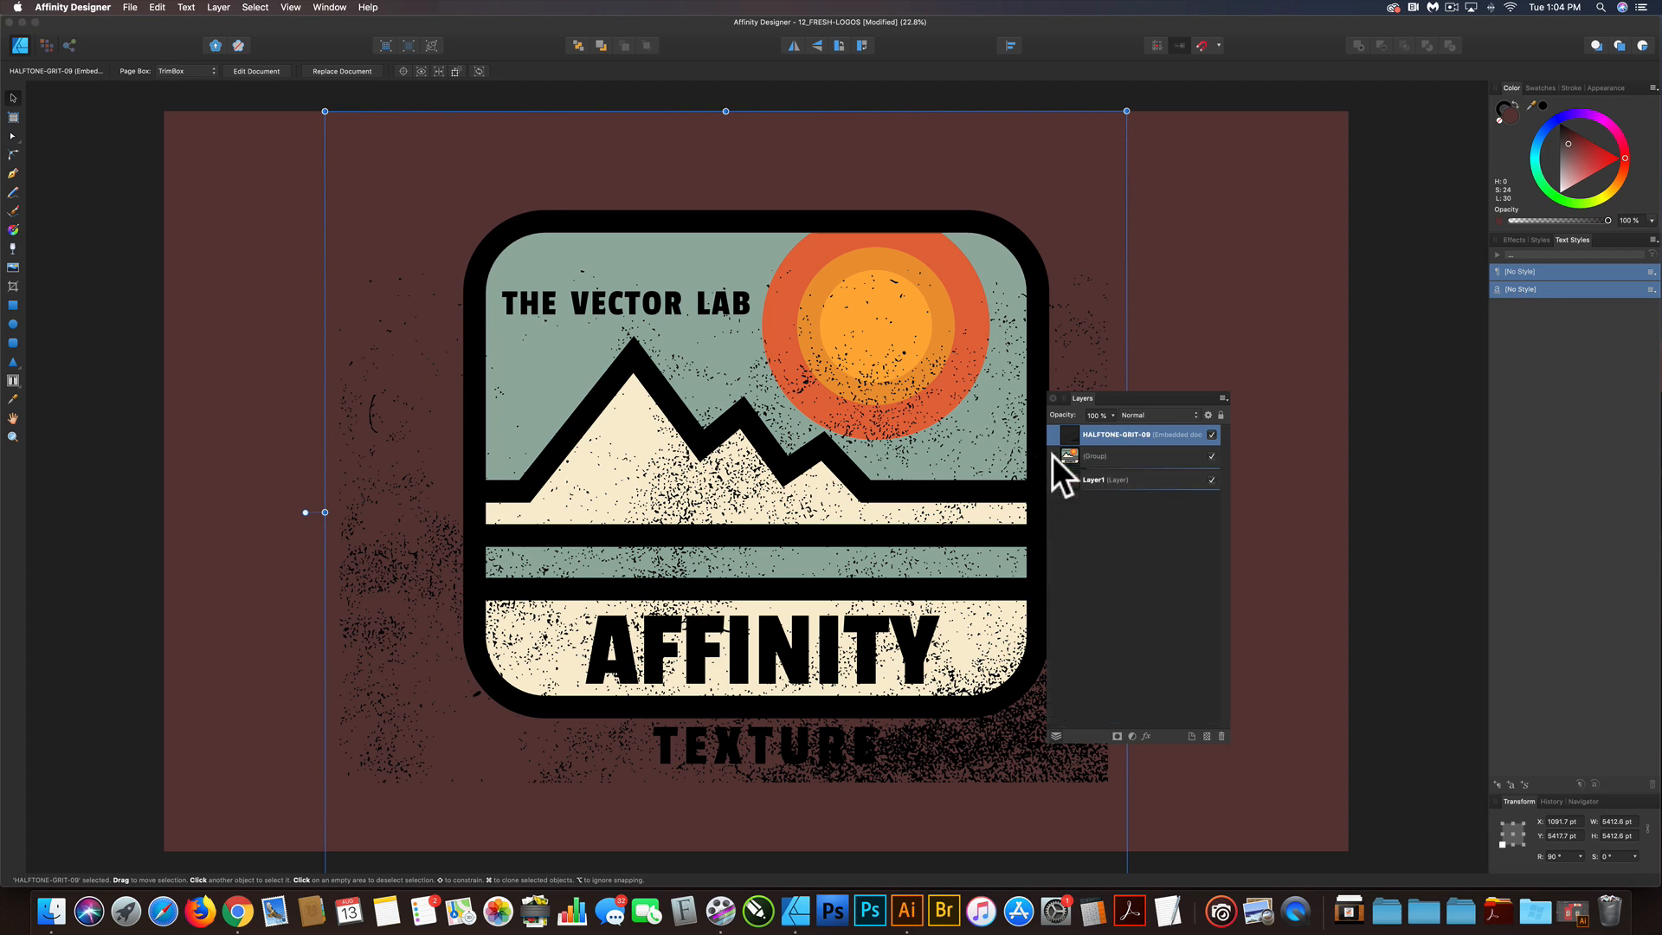
pyautogui.click(1170, 414)
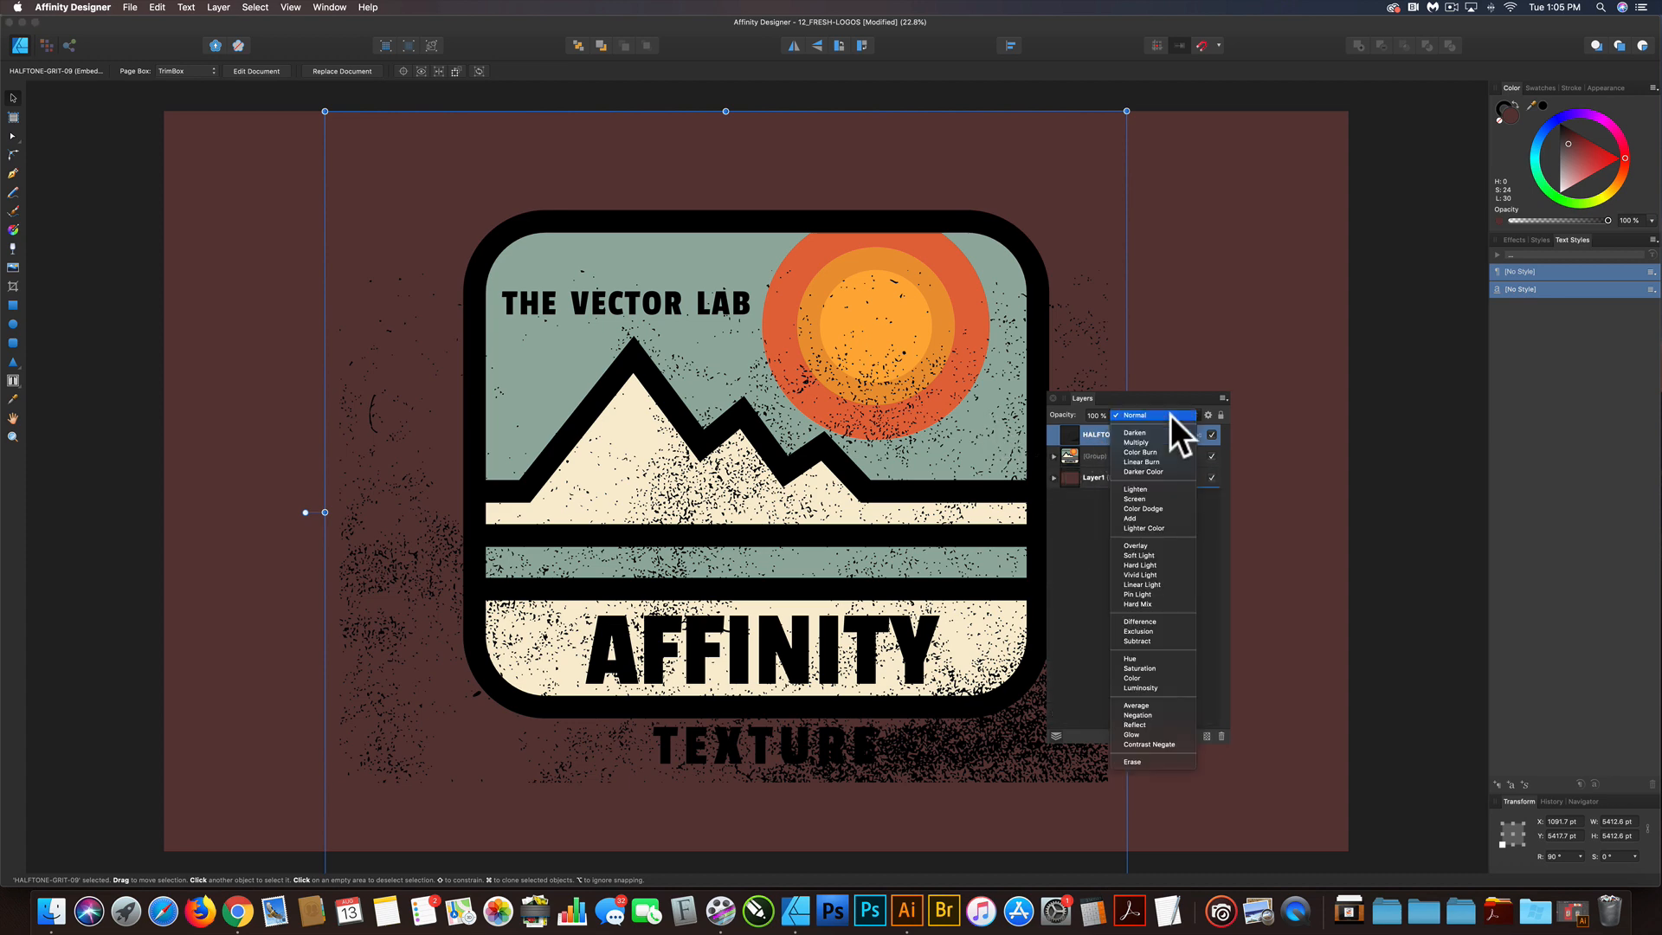
pyautogui.click(1161, 762)
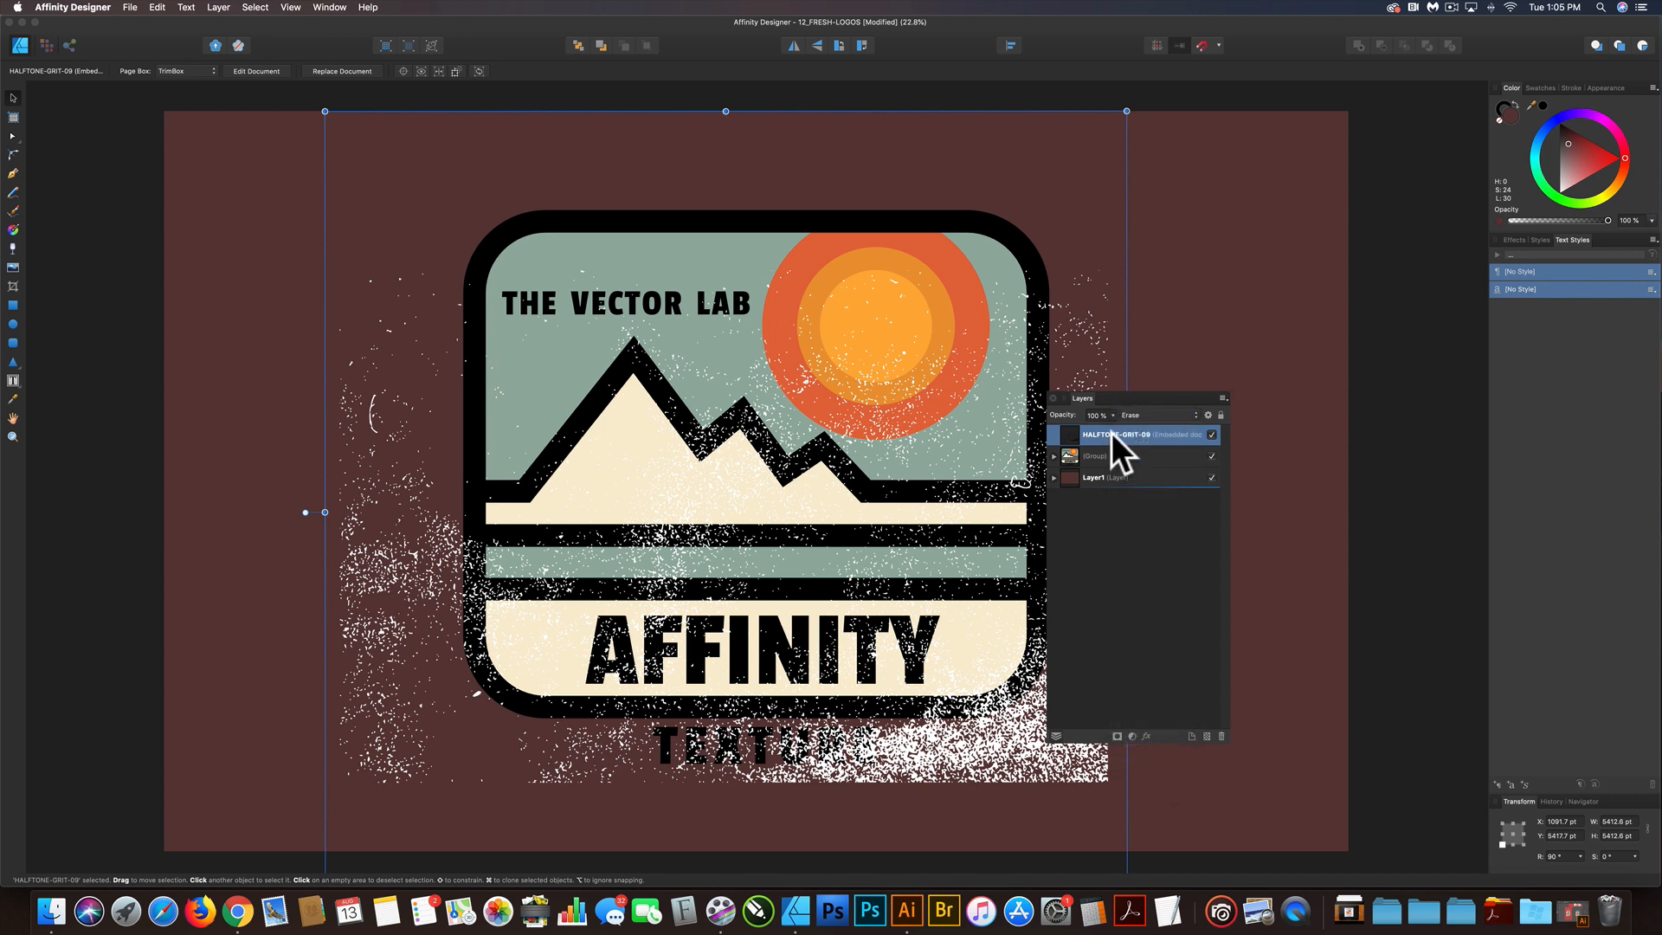
pyautogui.click(1053, 456)
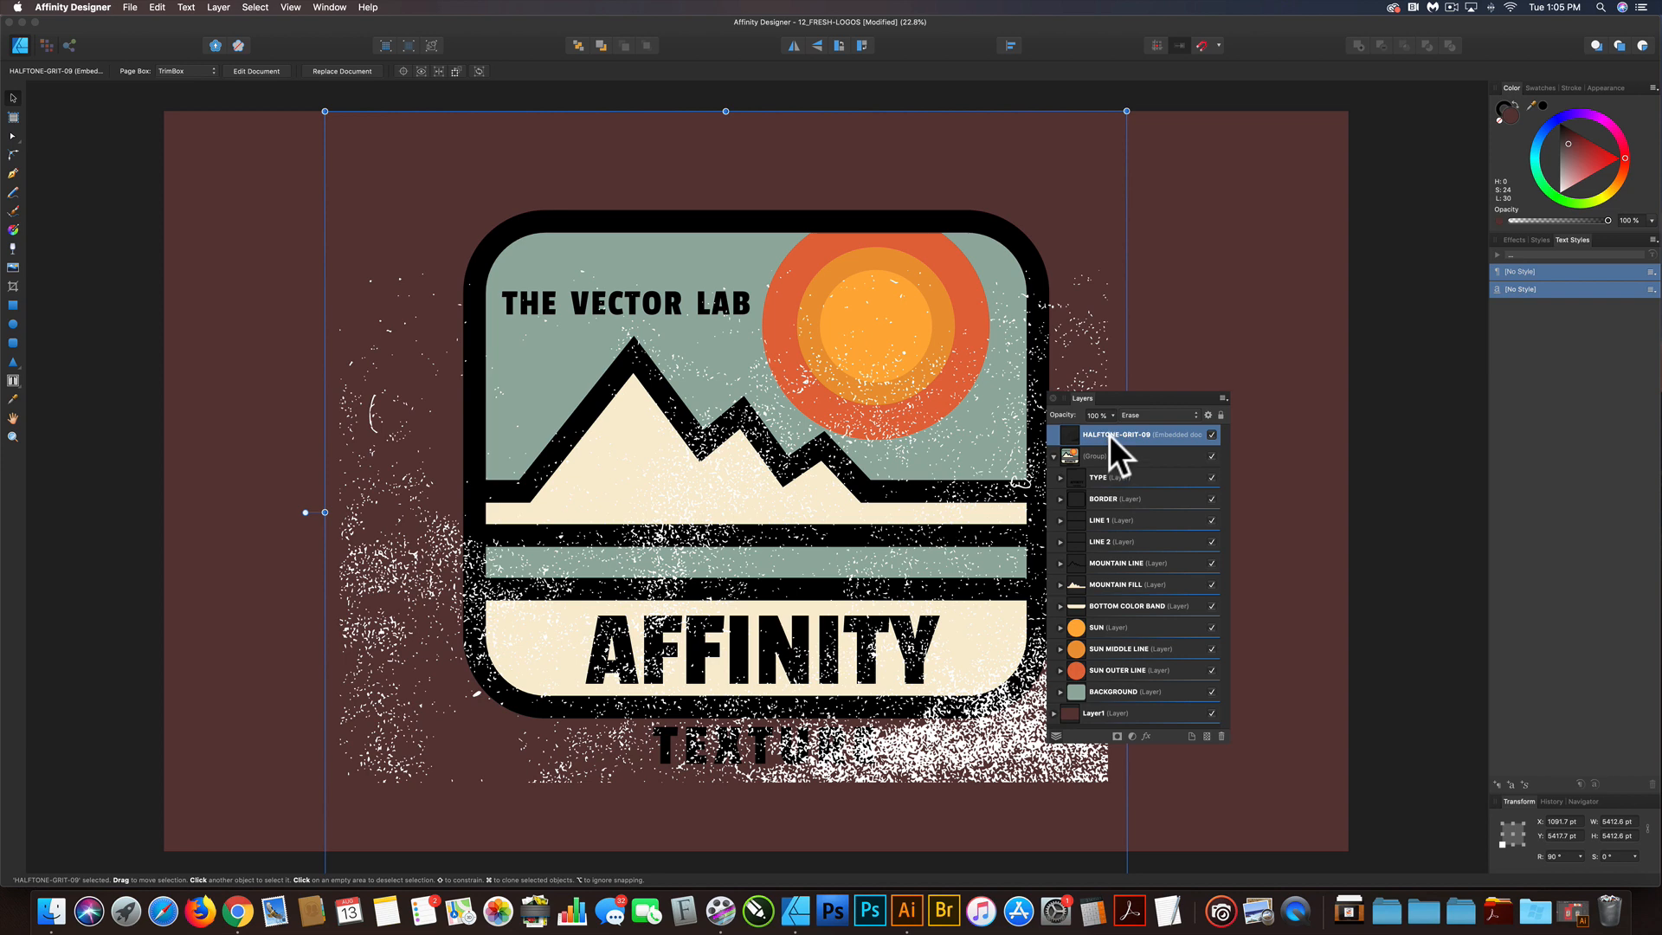
pyautogui.moveTo(1110, 435); pyautogui.dragTo(1109, 464)
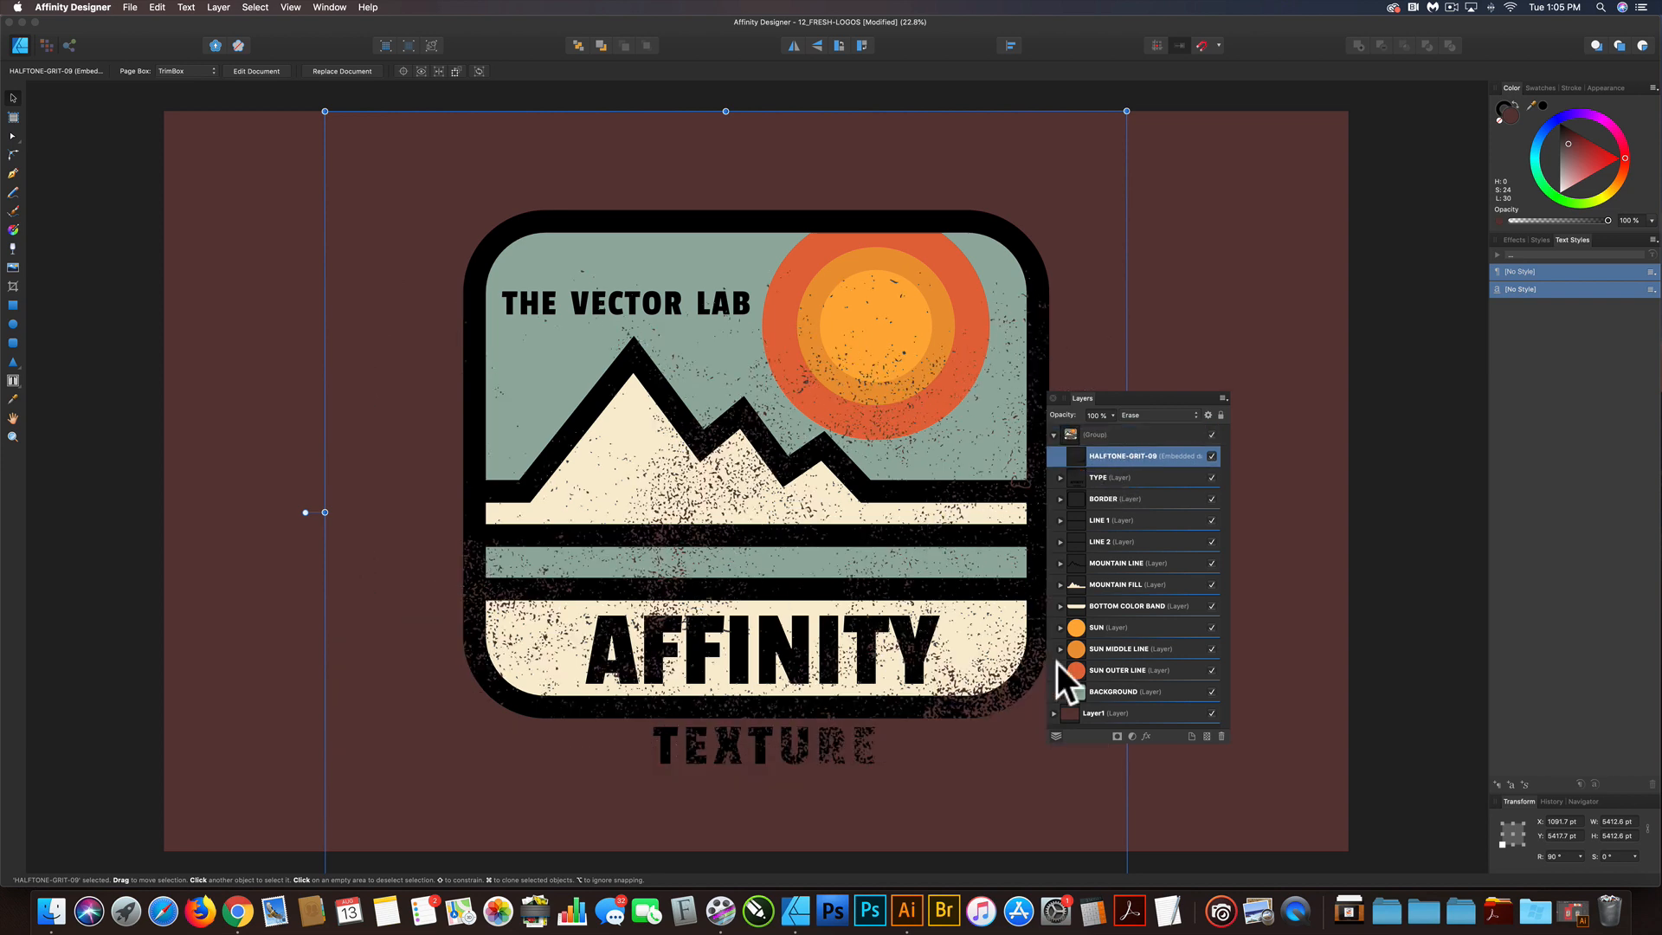